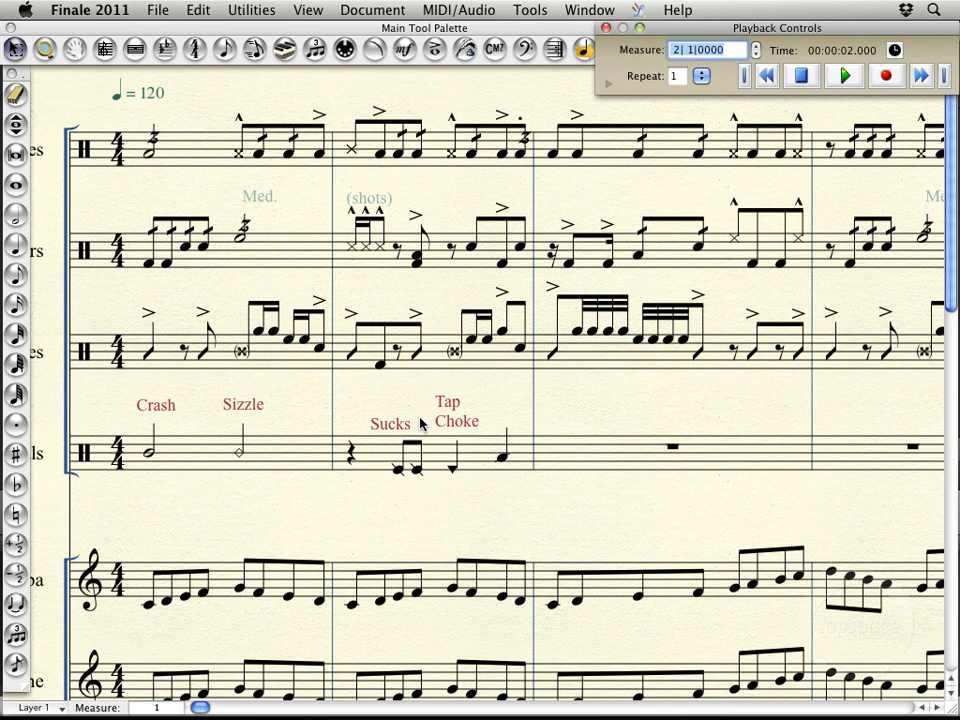
Step: Add the text "Zing" above the last note of measure 2 on the cymbals staff
left_click(543, 37)
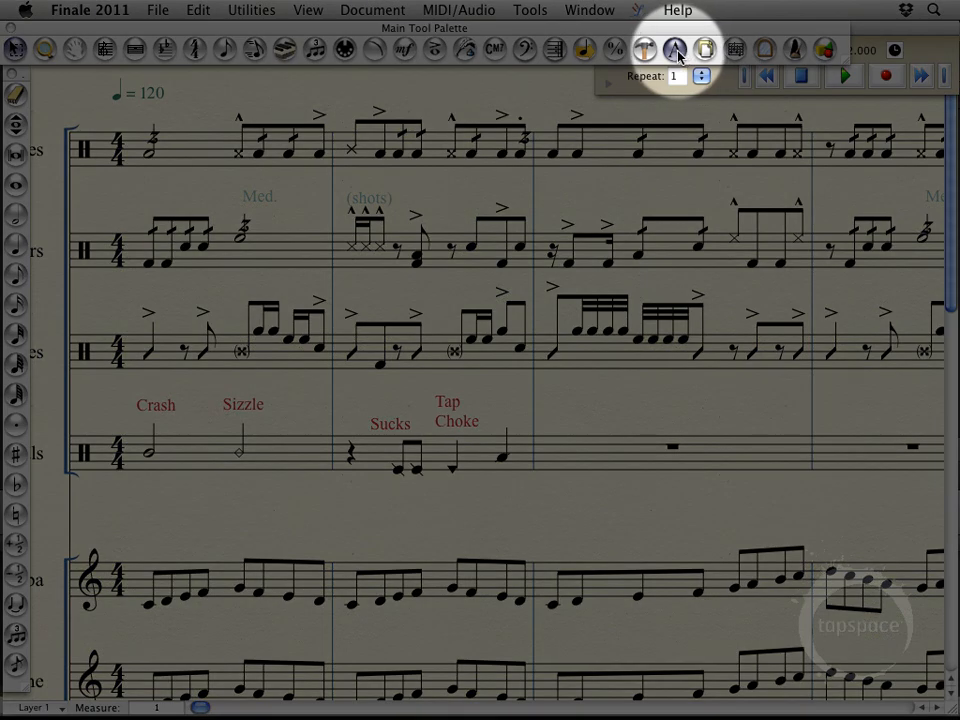
left_click(676, 50)
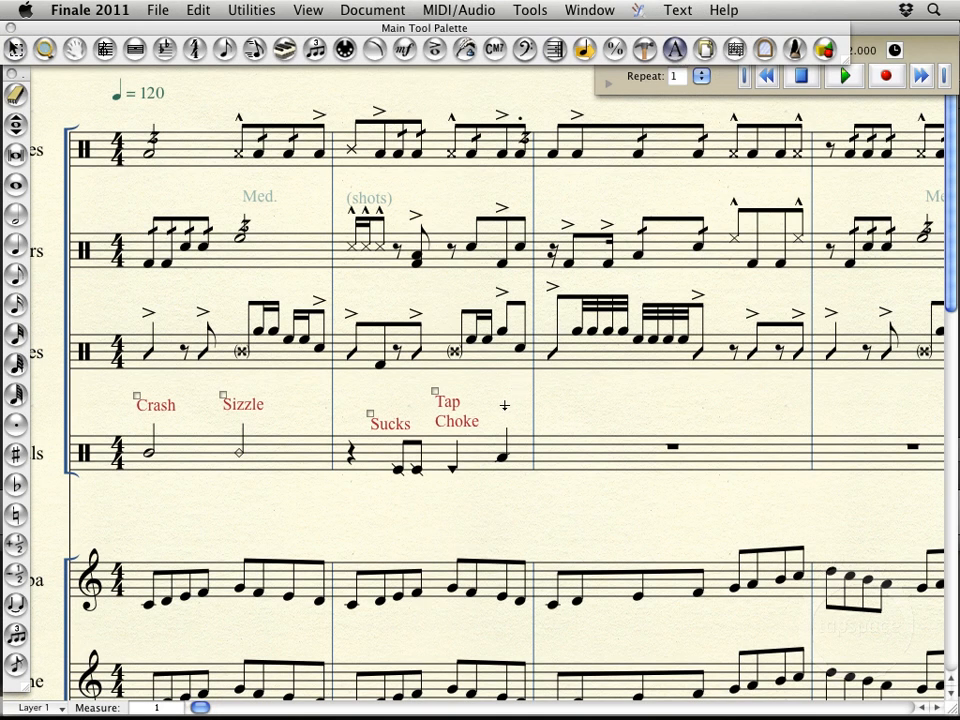
left_click(499, 410)
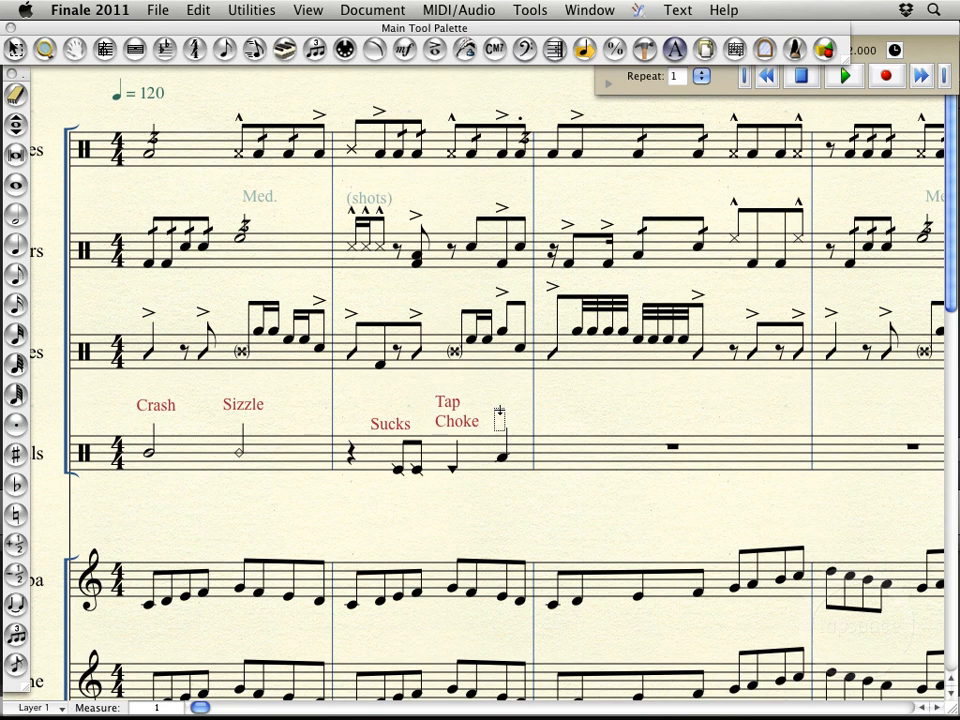
key("shift")
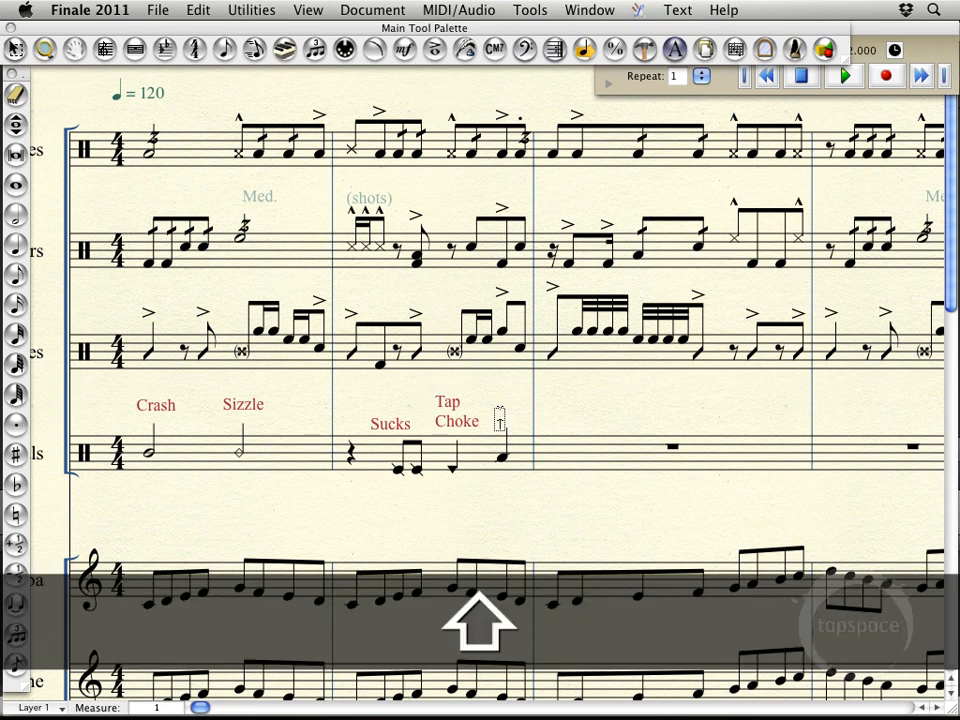
type("Zing")
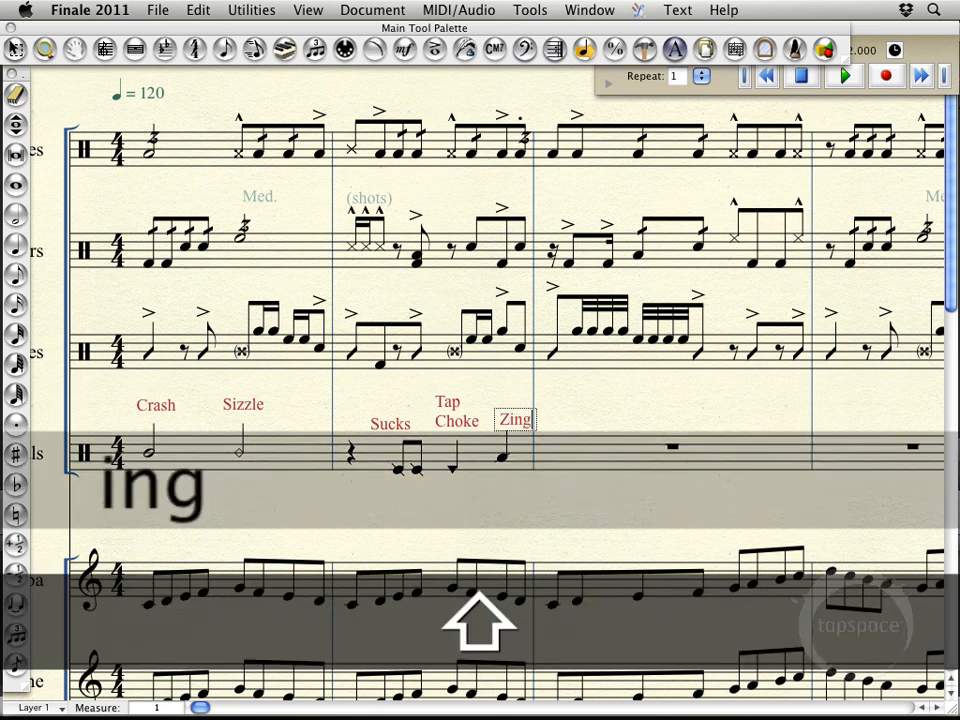
left_click(555, 394)
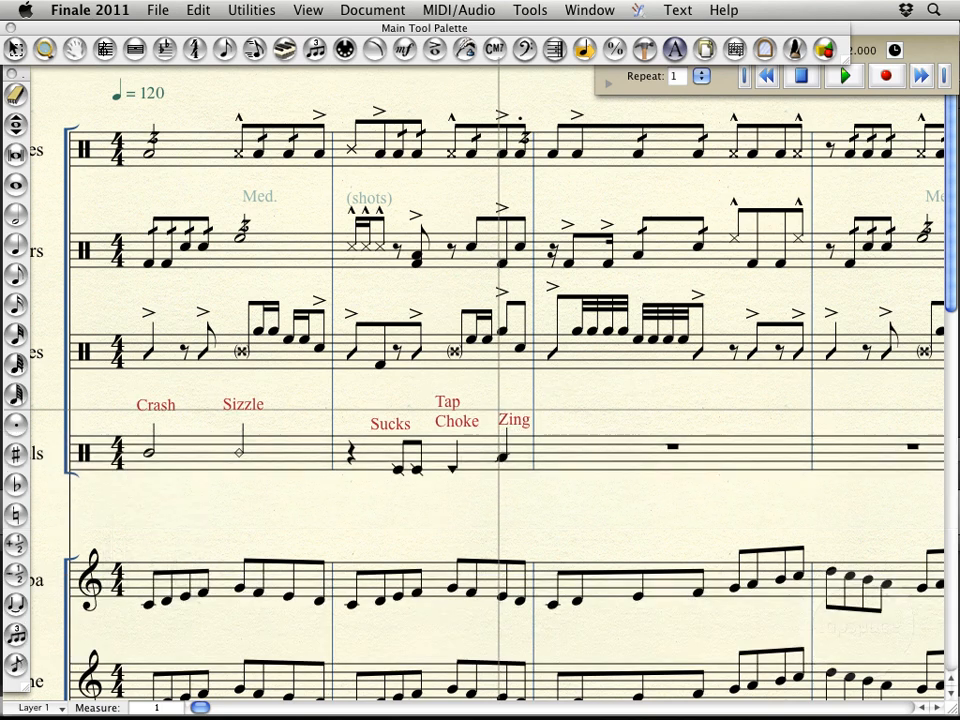
Step: Nudge the Zing label slightly up and to the left above its note, and leave text editing
left_click_drag(499, 411, 493, 404)
left_click(547, 400)
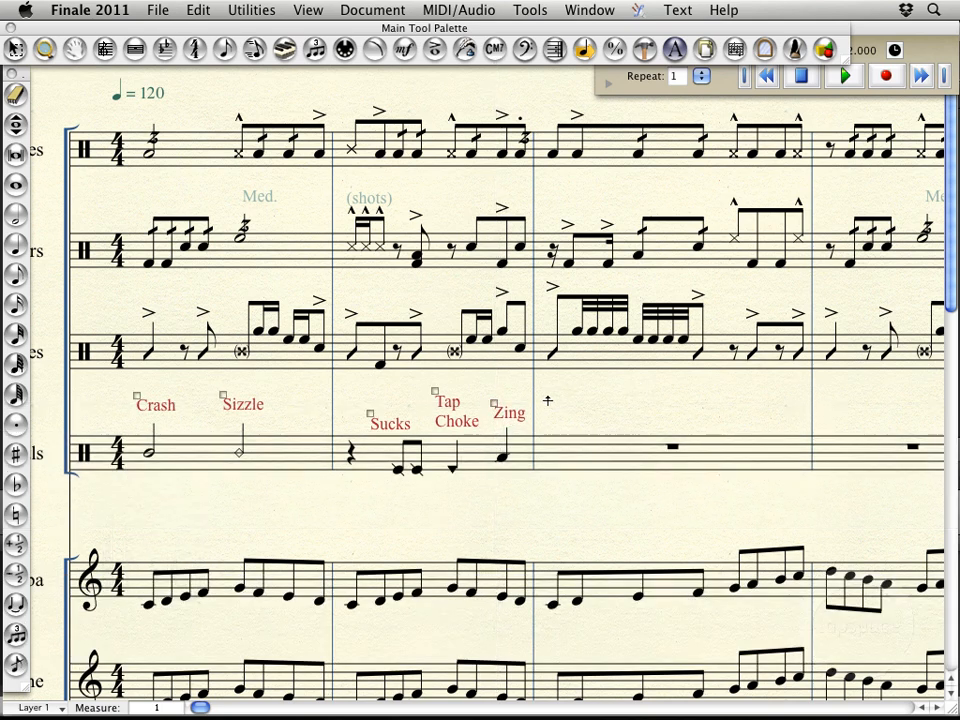
key("Escape")
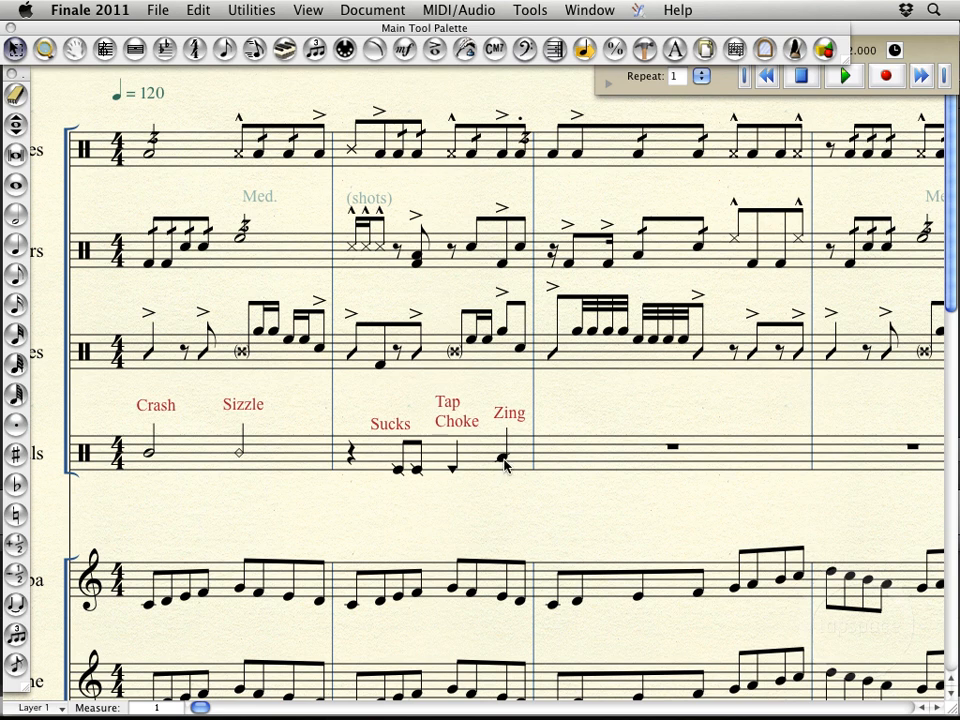
Step: Play back the score from measure 2 to hear the cymbal part's timing, and stop playback
left_click(926, 52)
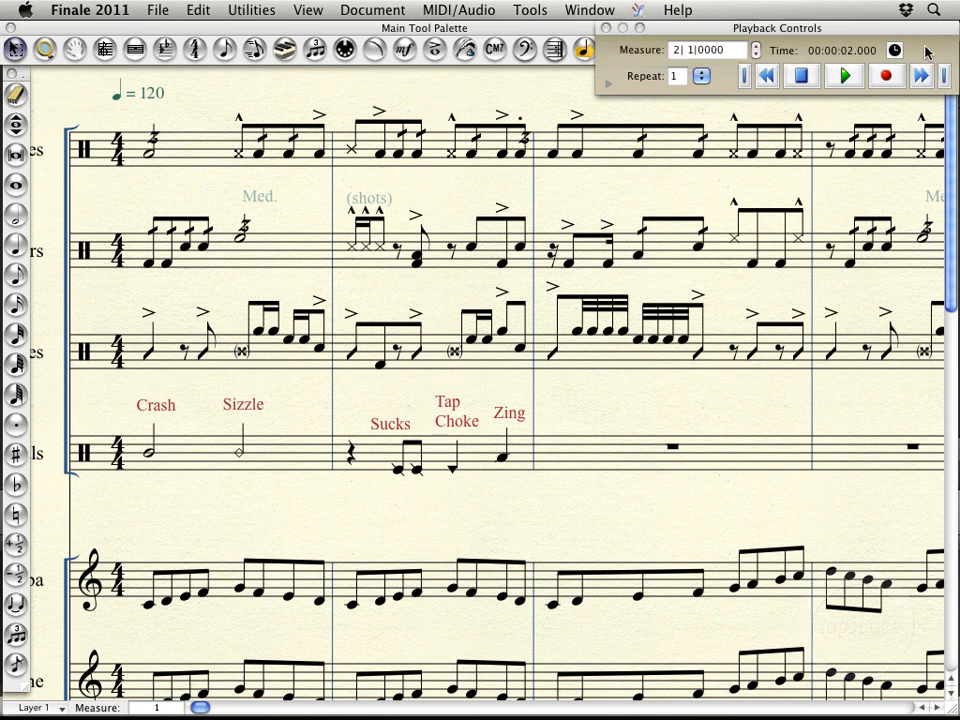
left_click(845, 77)
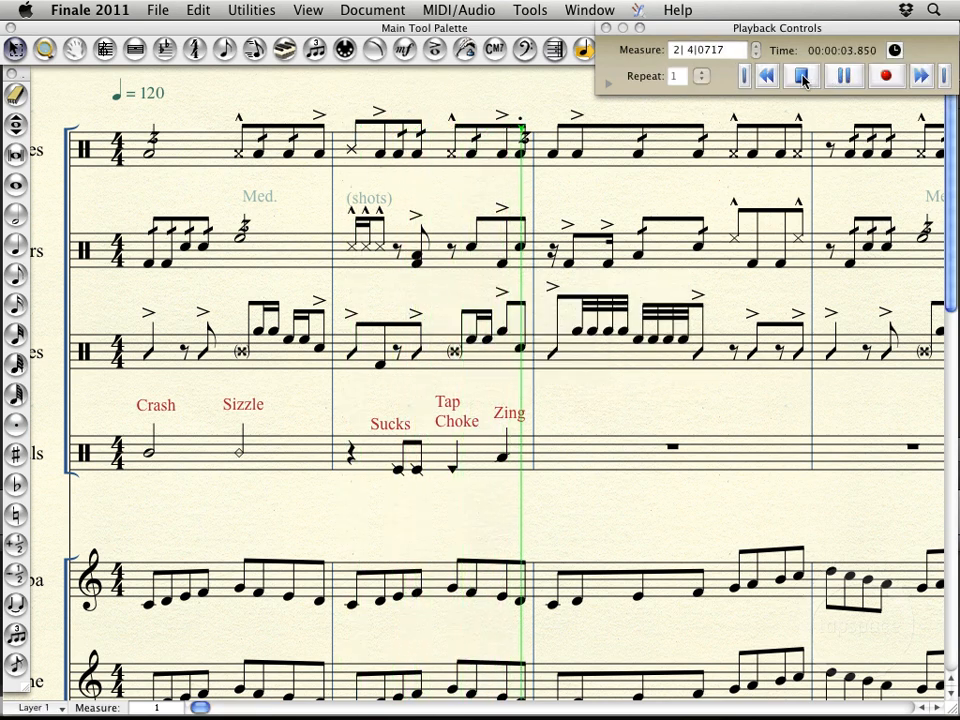
left_click(801, 77)
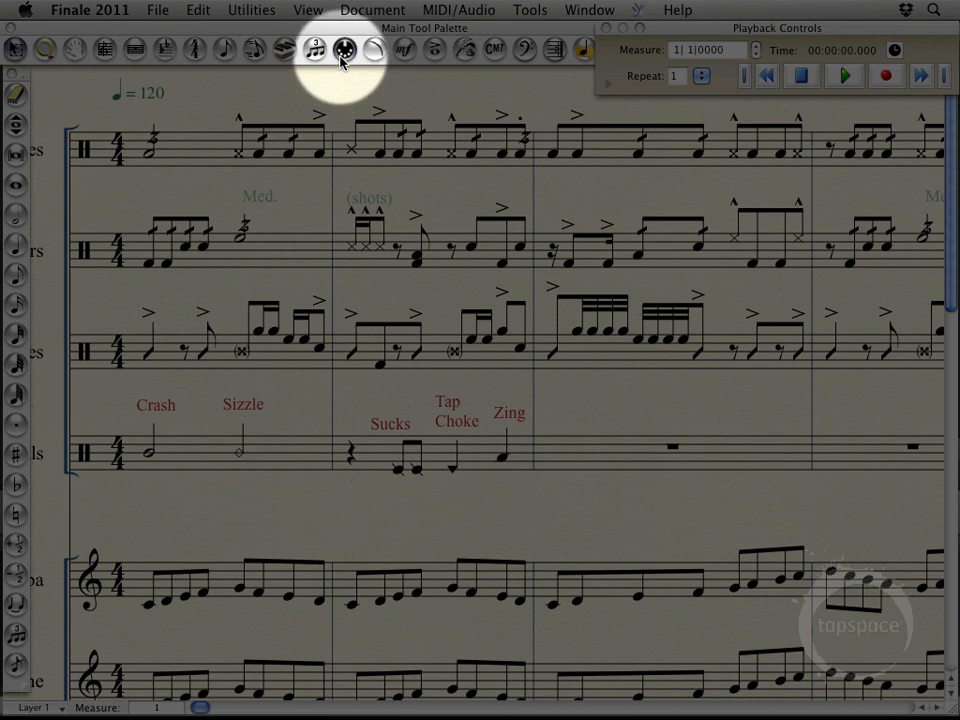
Step: Open measure 2 of the cymbals staff in the MIDI Tool, set to edit the notes' start and stop times
left_click(343, 50)
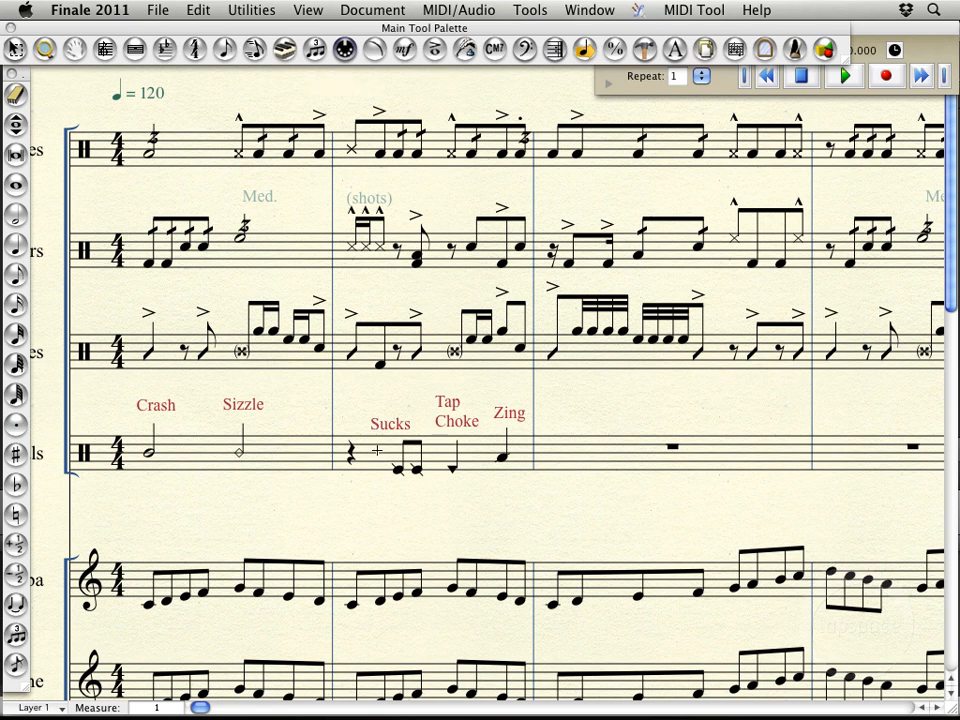
double_click(377, 451)
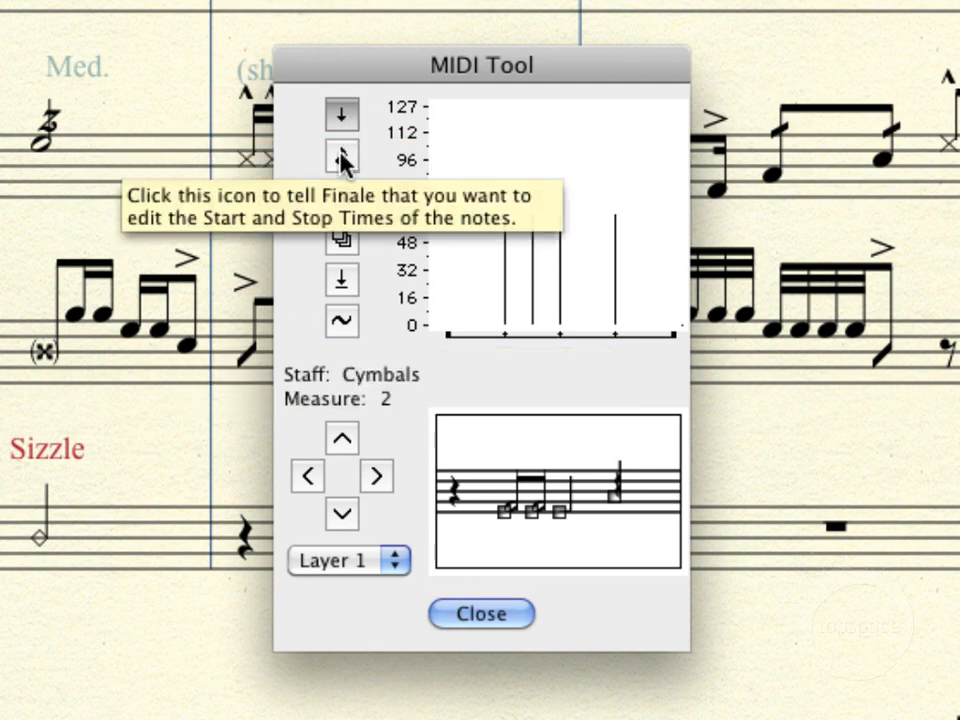
left_click(341, 155)
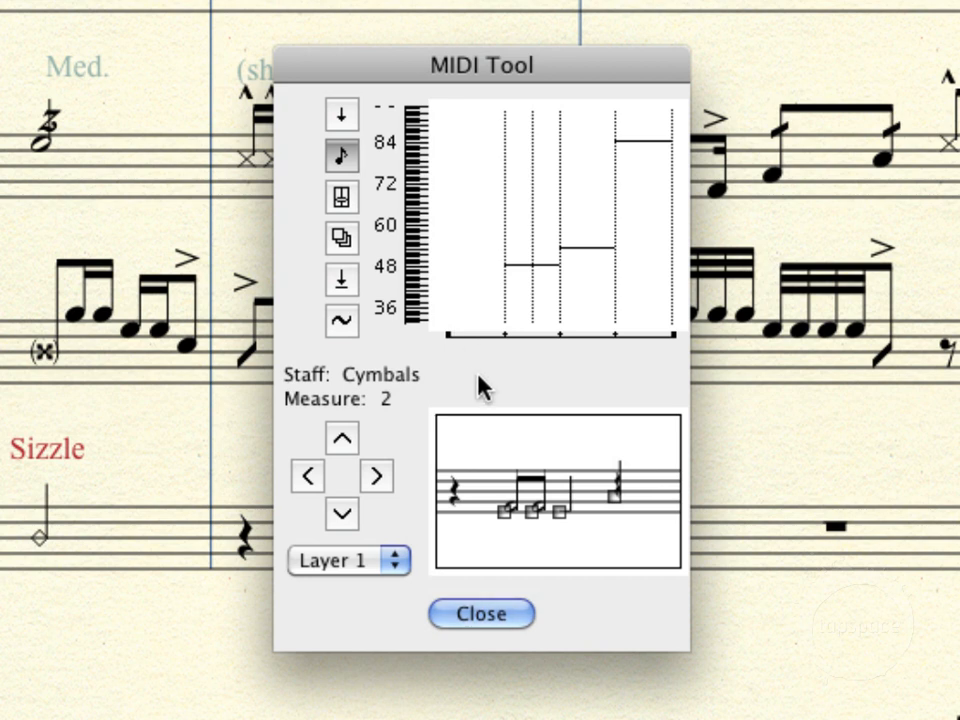
Step: Set the start time of the two beamed Sucks notes in measure 2 to -300 EDUs, with stop time 0
left_click(504, 516)
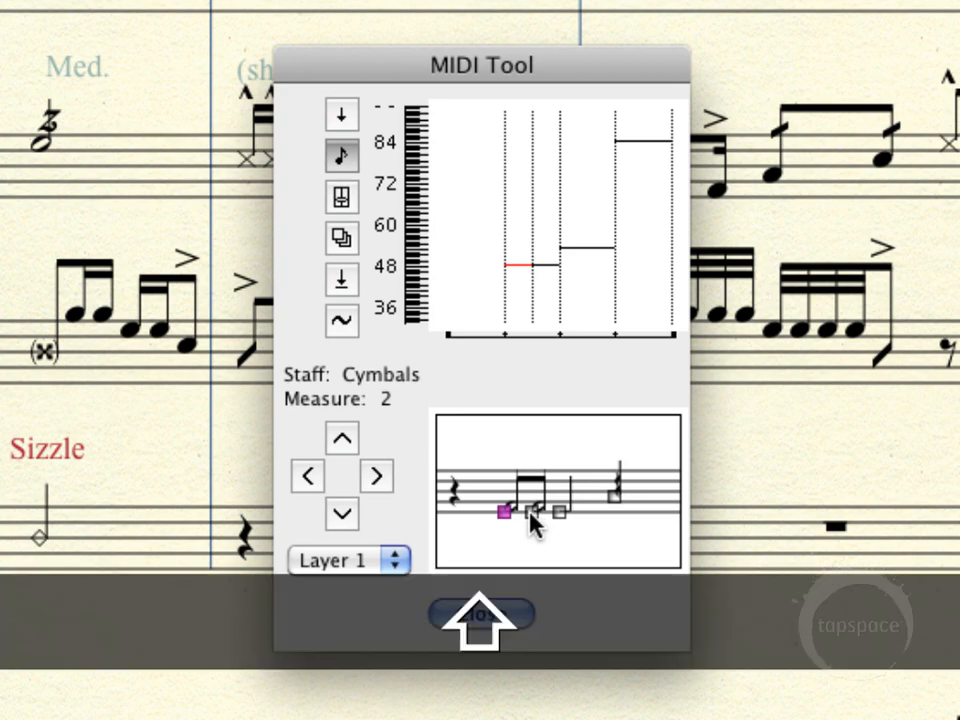
left_click(530, 512, "shift")
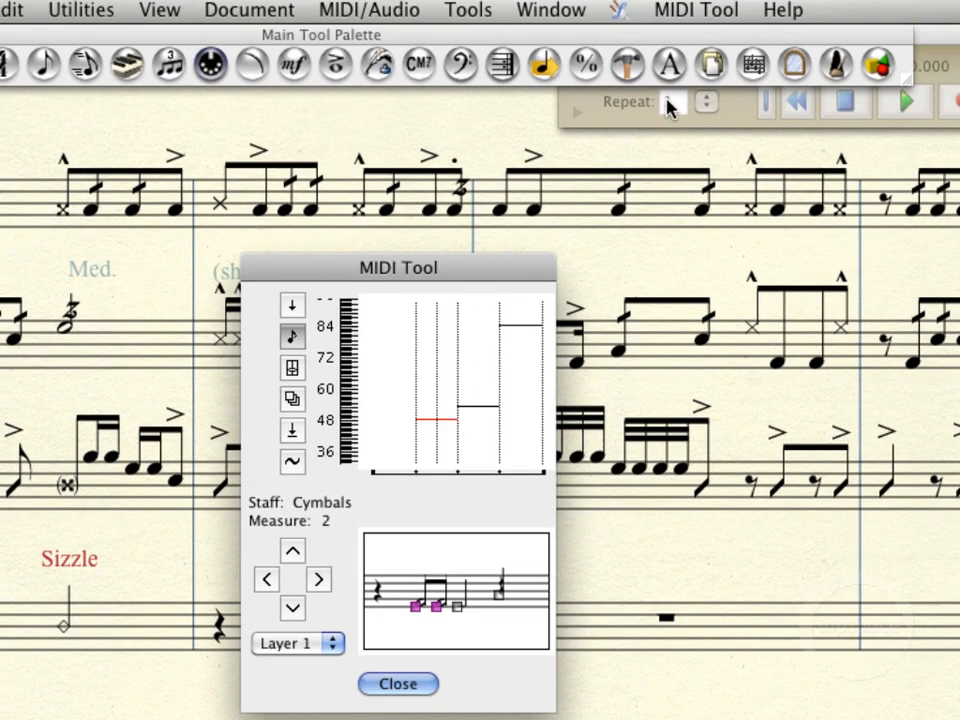
left_click(700, 12)
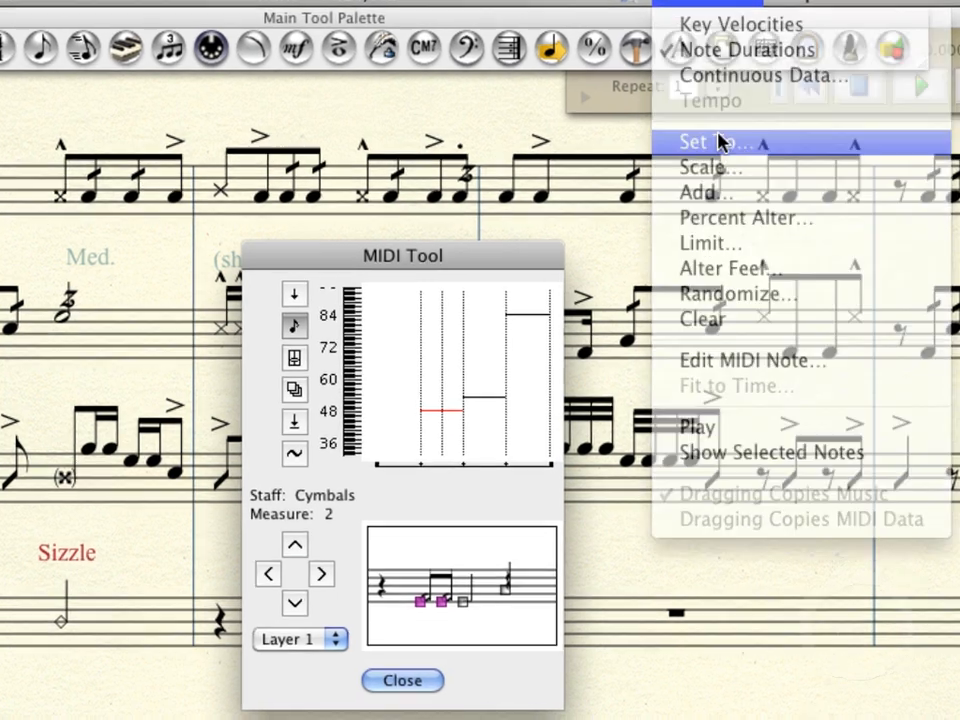
left_click(705, 160)
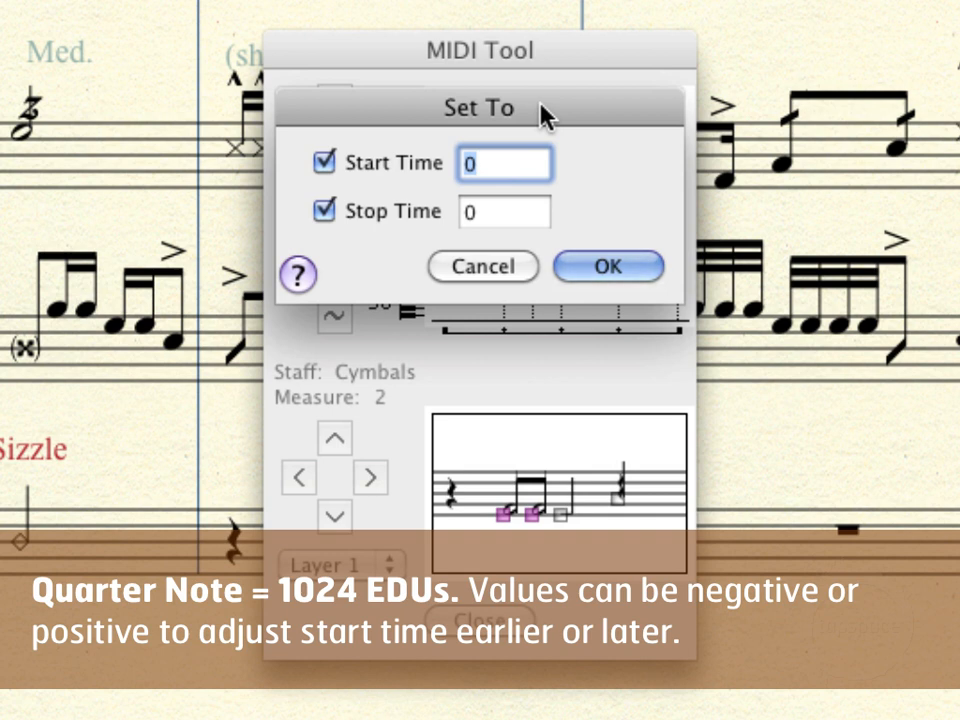
type("-3")
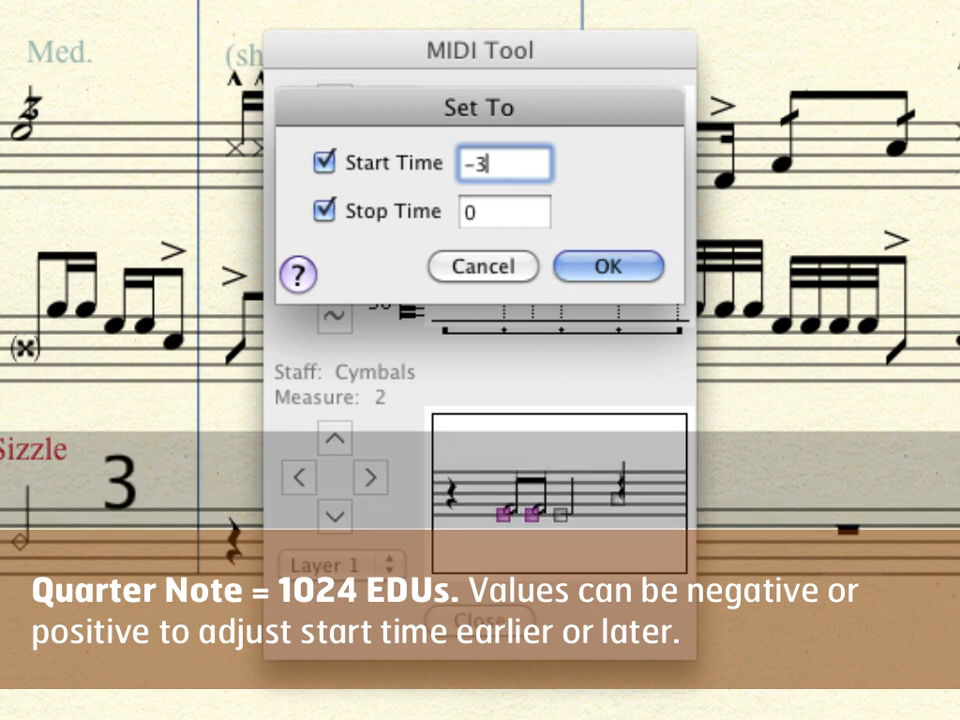
type("00")
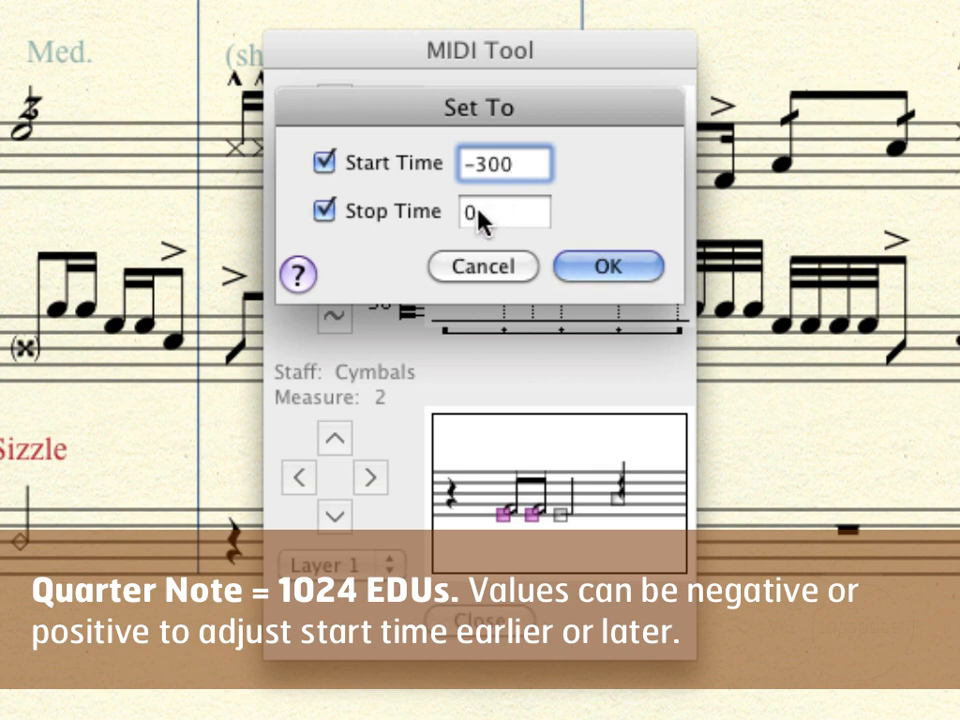
mouse_move(478, 212)
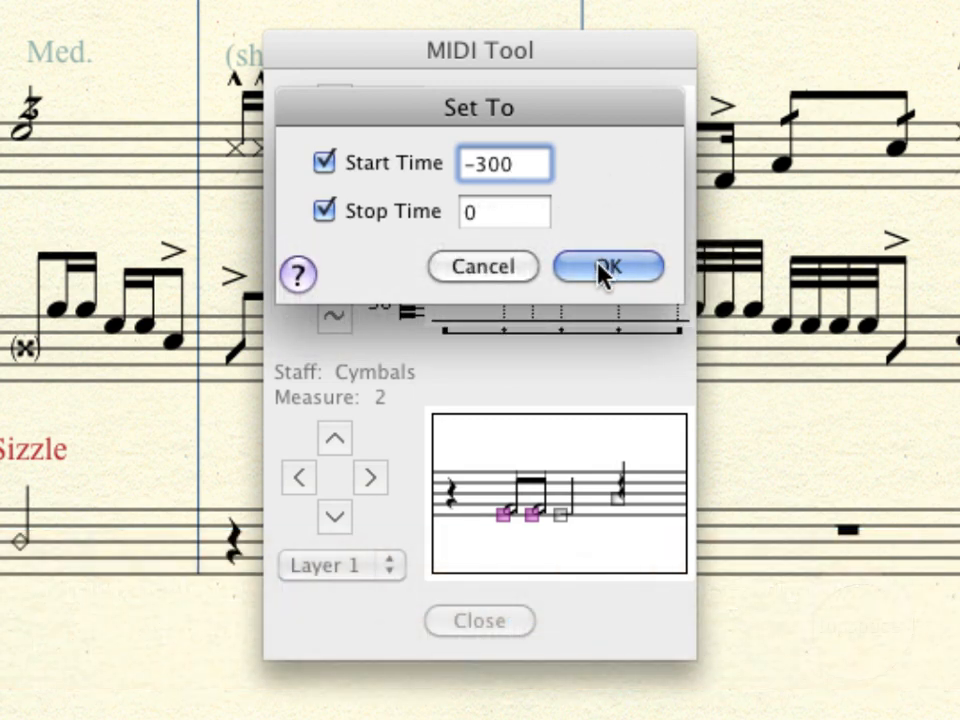
left_click(603, 268)
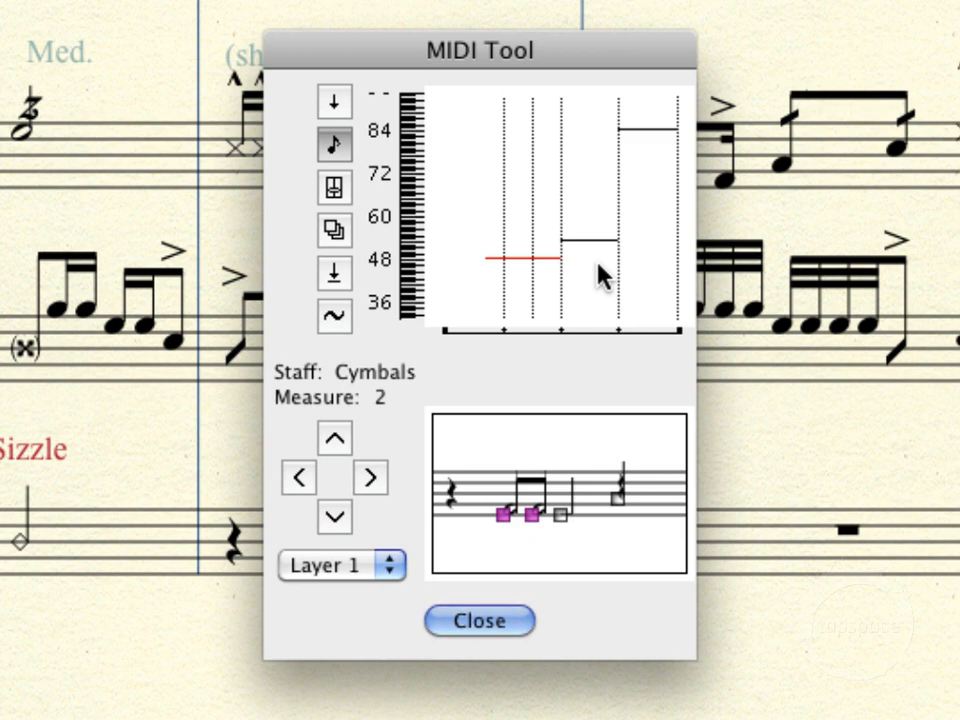
Step: Set the Zing note's start time to -300 with stop time 0, close the MIDI Tool dialog and deselect the measure
left_click(615, 495)
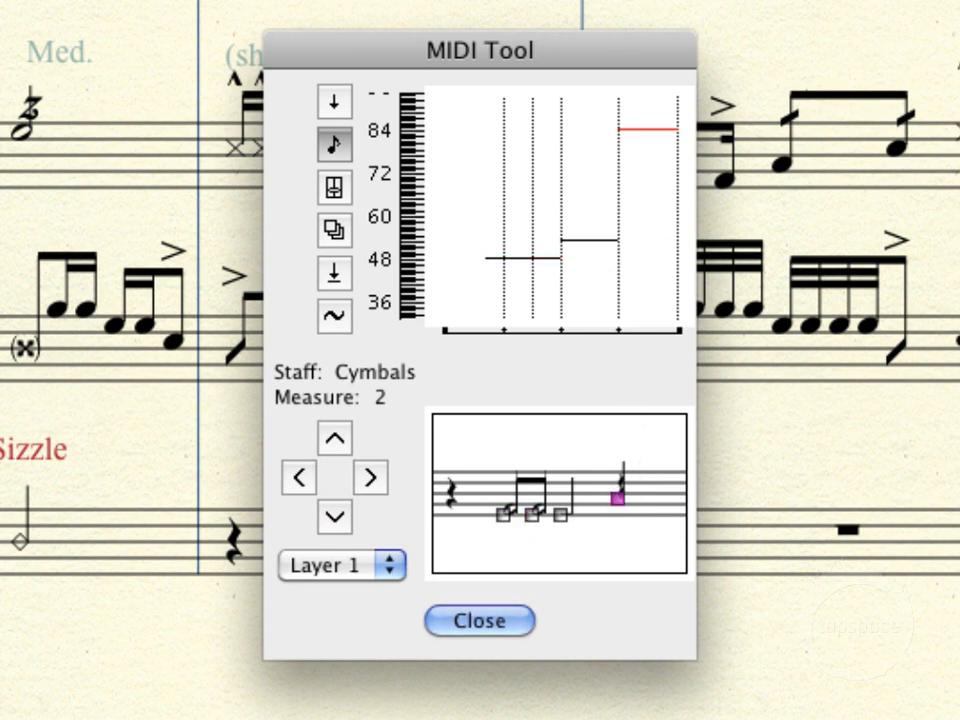
left_click(872, 2)
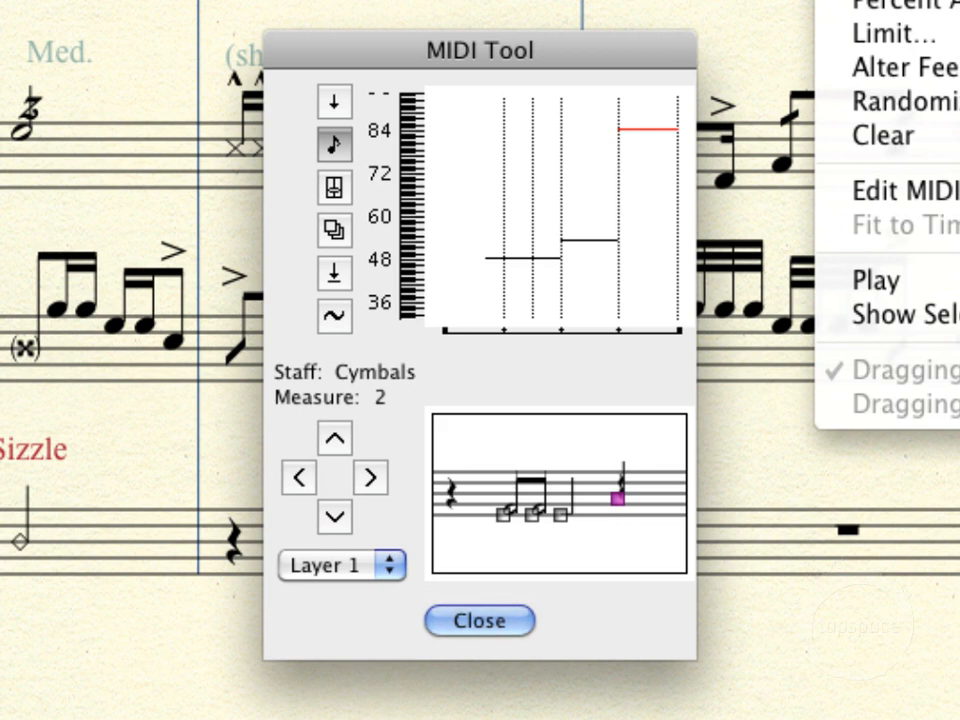
left_click(872, 2)
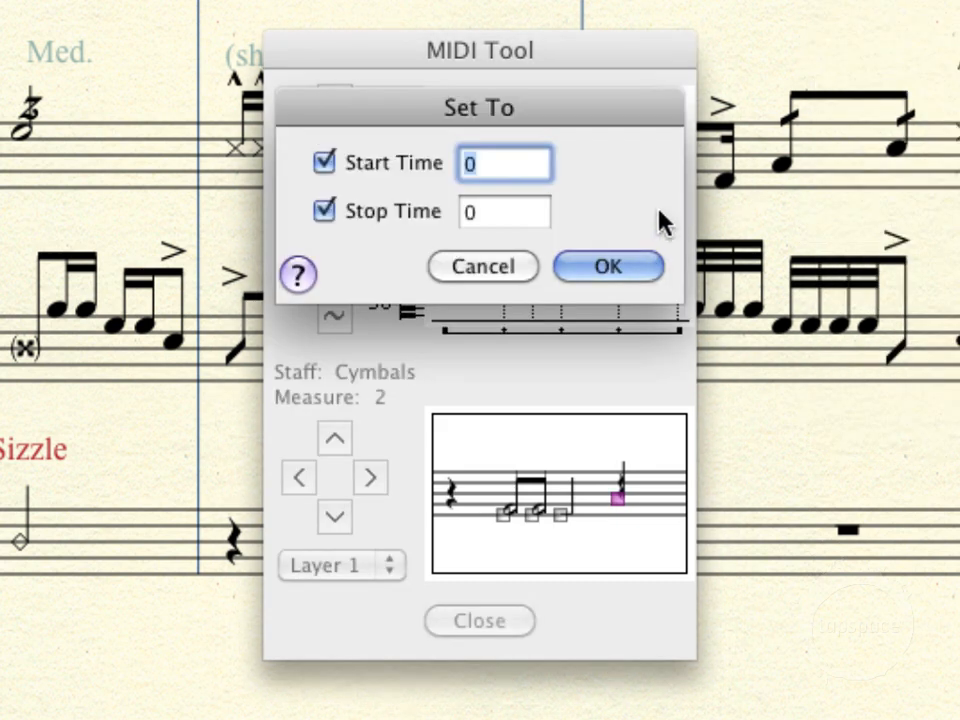
type("-300")
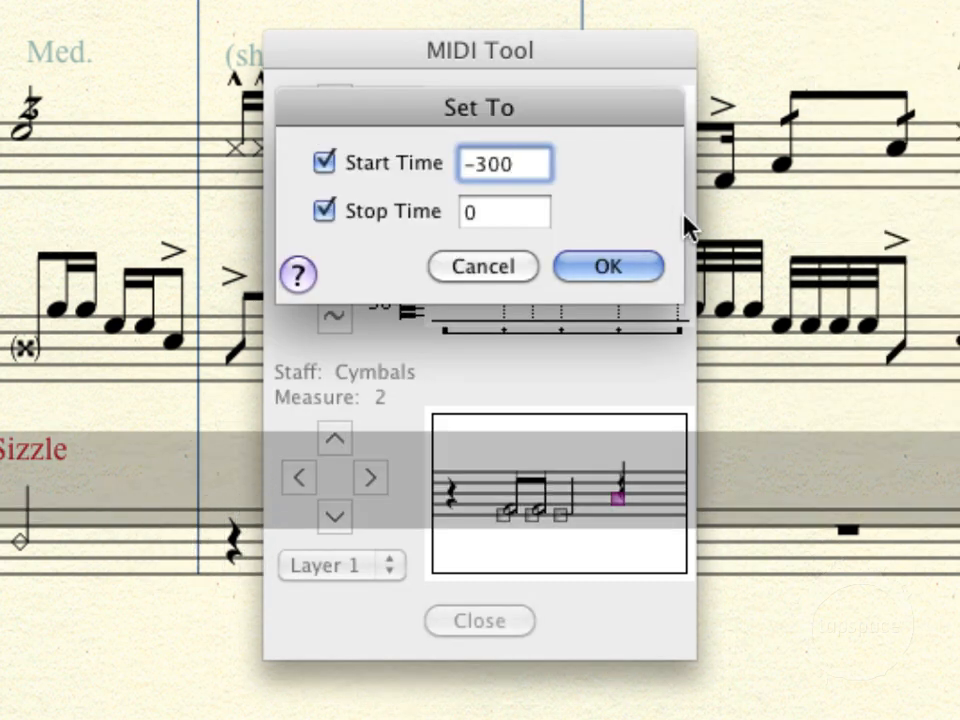
left_click(617, 268)
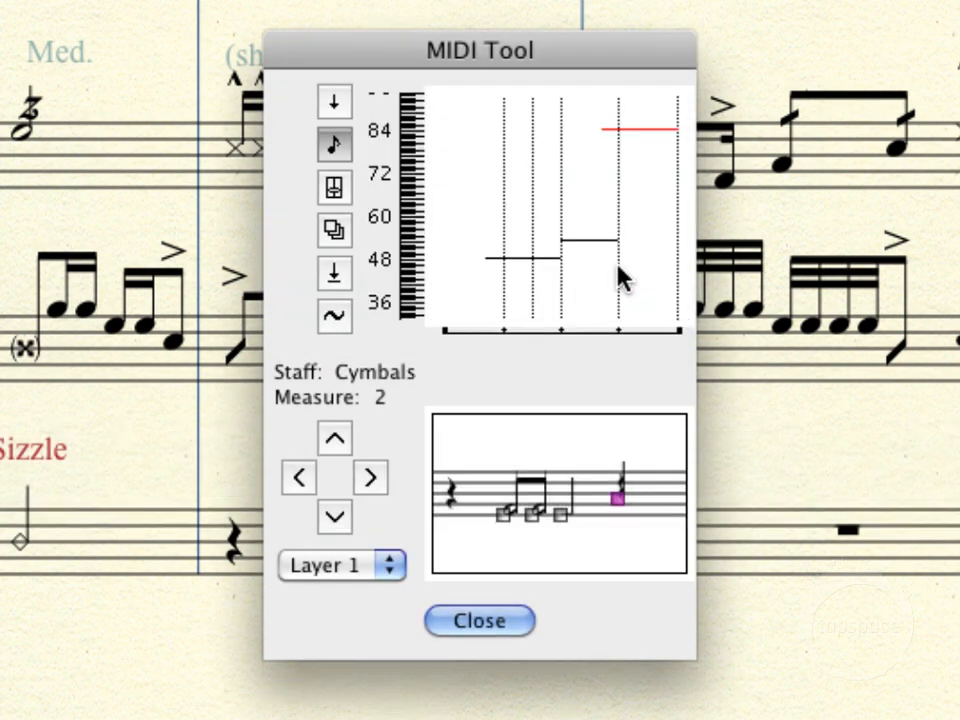
left_click(476, 619)
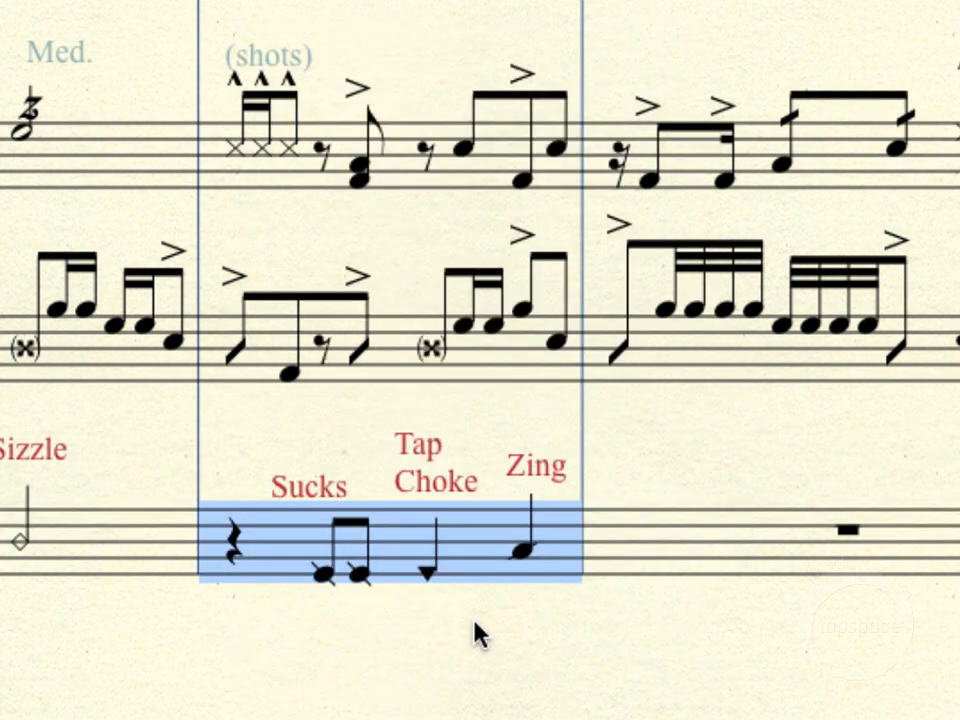
left_click(429, 632)
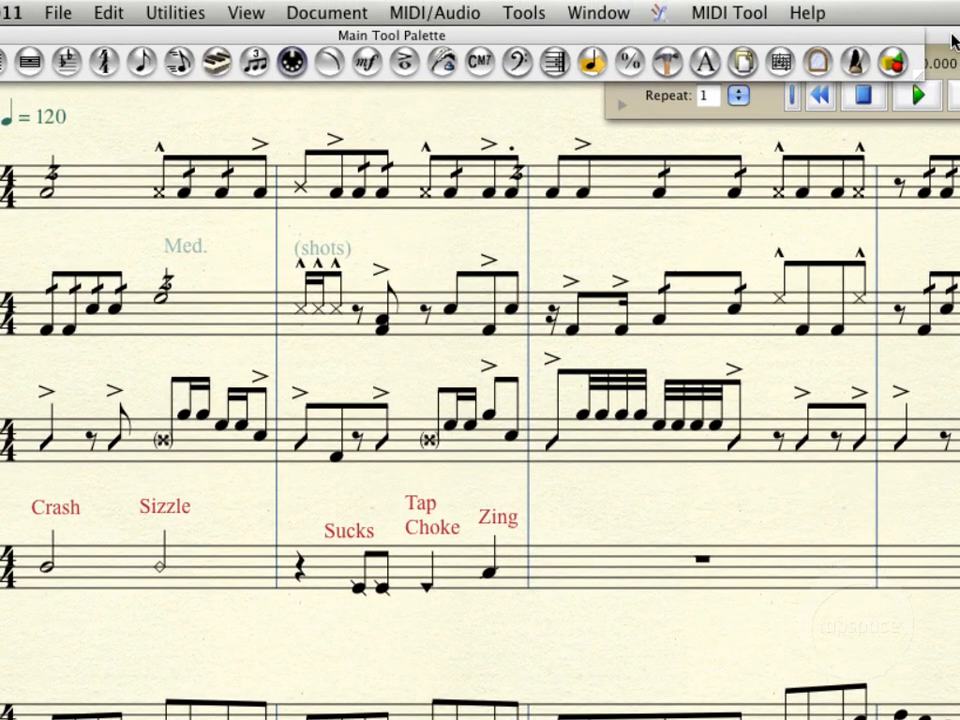
Step: In the Human Playback preferences for MIDI data, set Start/Stop Time to HP (Incorporate Data)
left_click(468, 16)
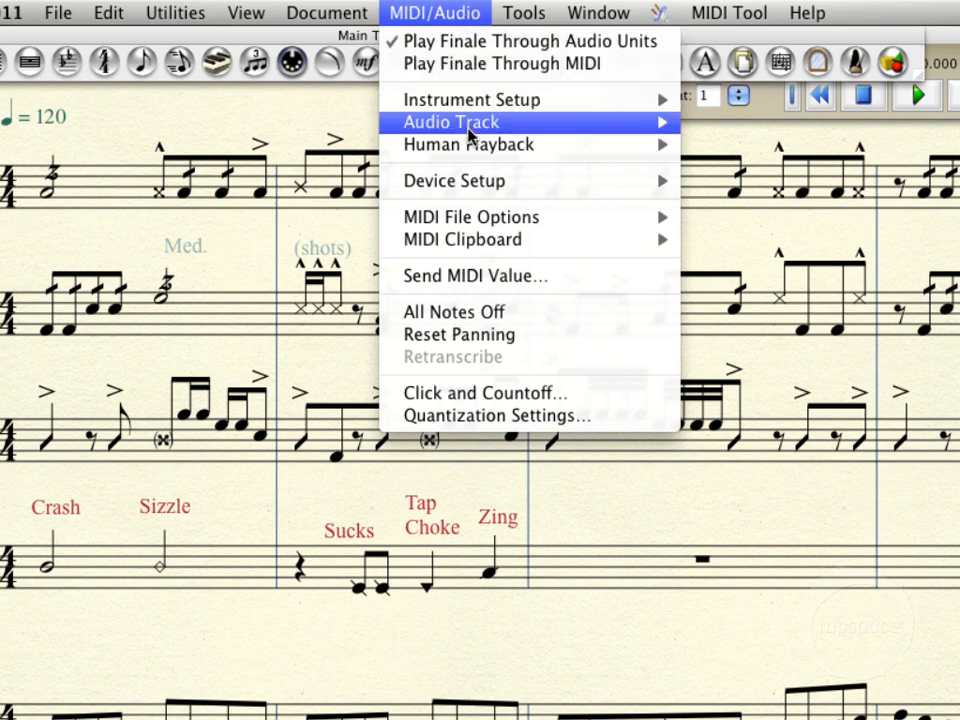
mouse_move(471, 148)
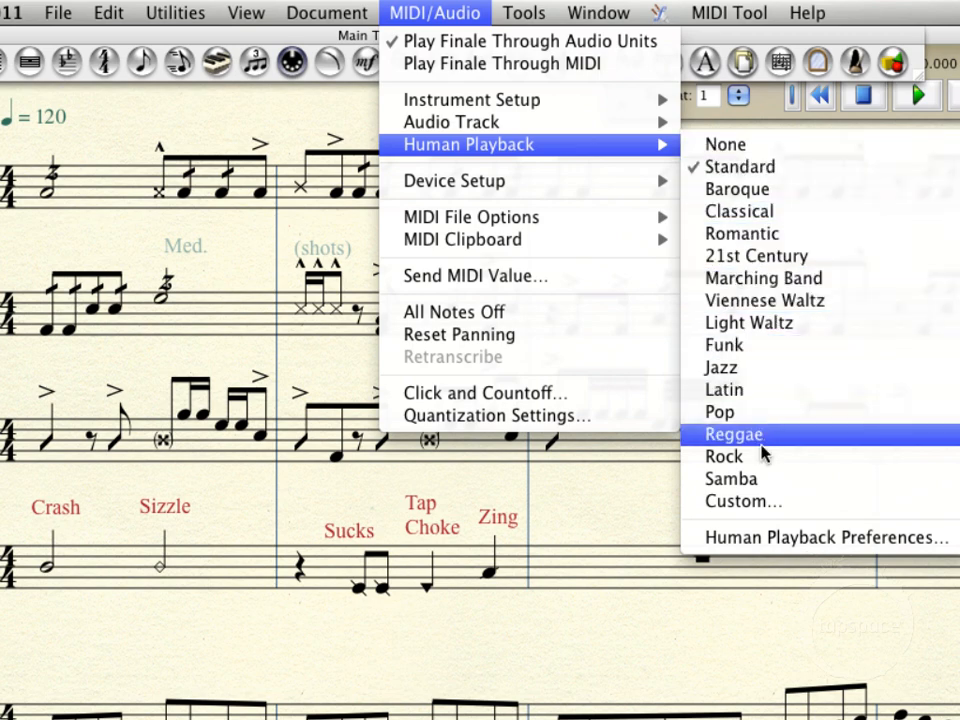
left_click(762, 537)
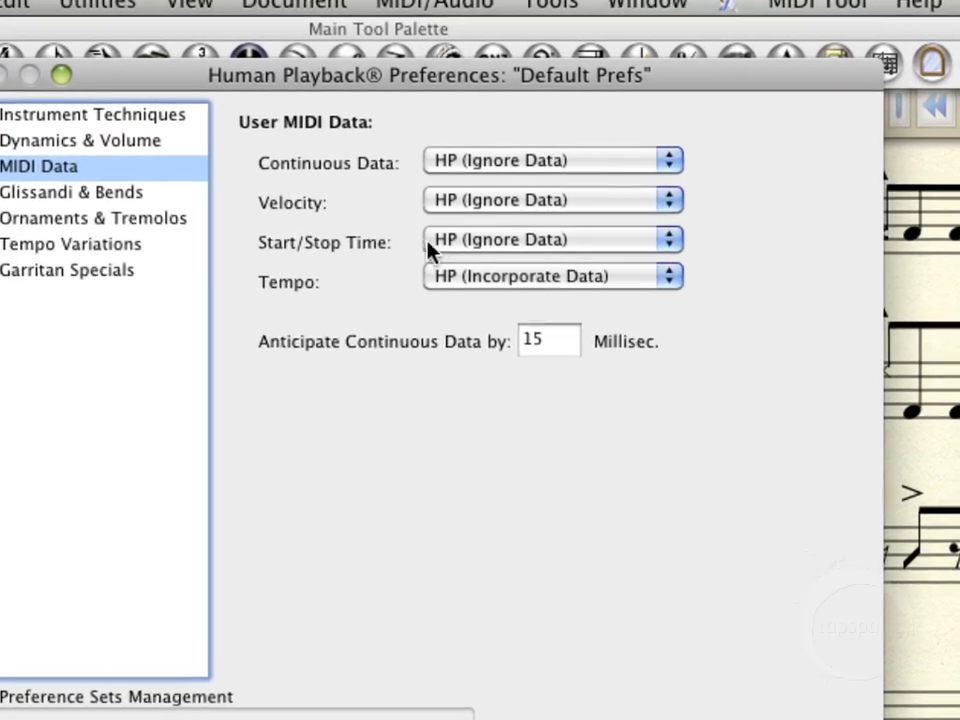
left_click(484, 209)
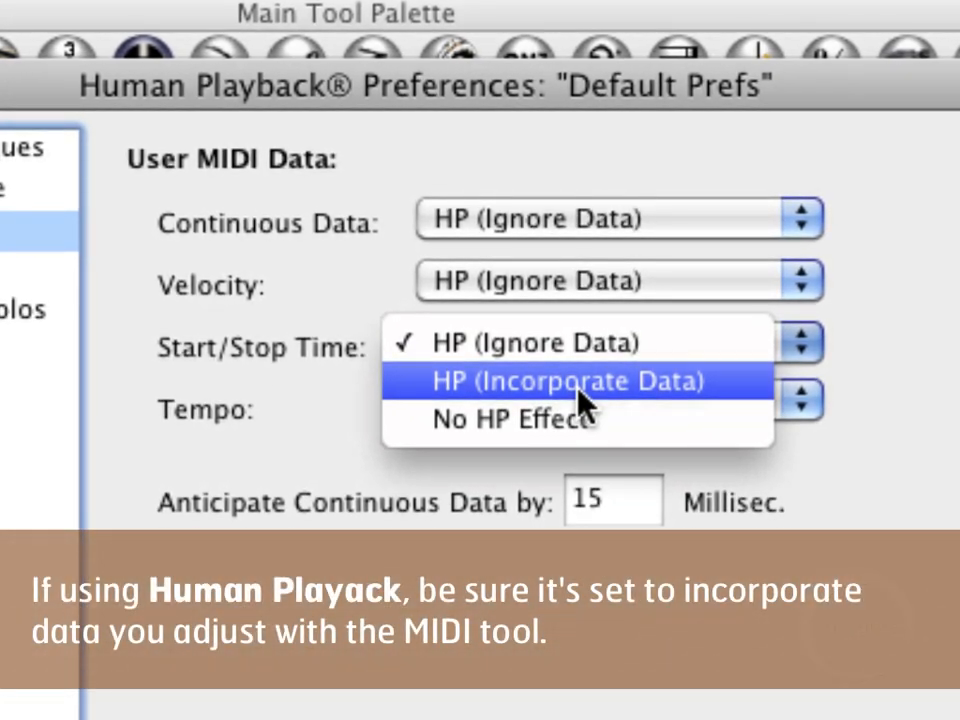
left_click(578, 389)
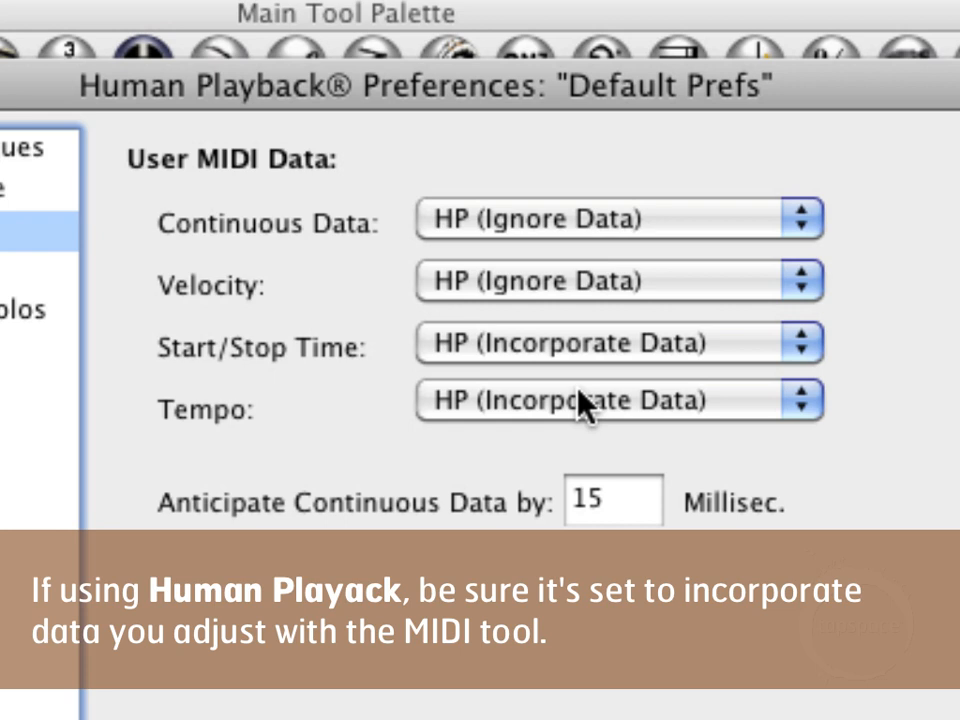
Step: Set Velocity and Continuous Data to HP (Incorporate Data) in the Human Playback preferences and save them
left_click(537, 290)
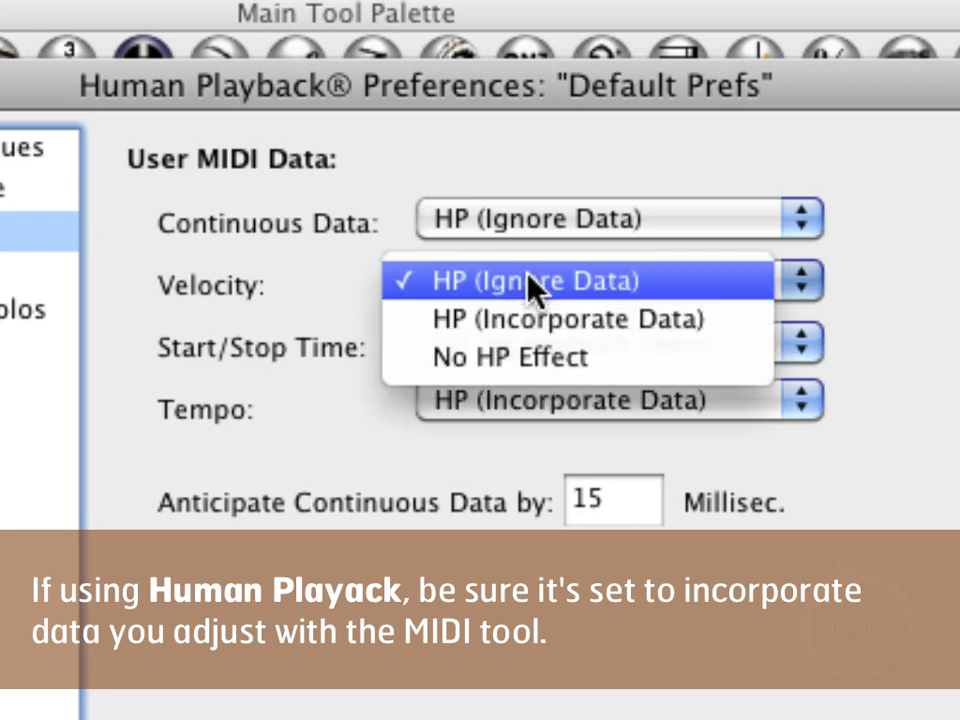
left_click(553, 319)
left_click(552, 222)
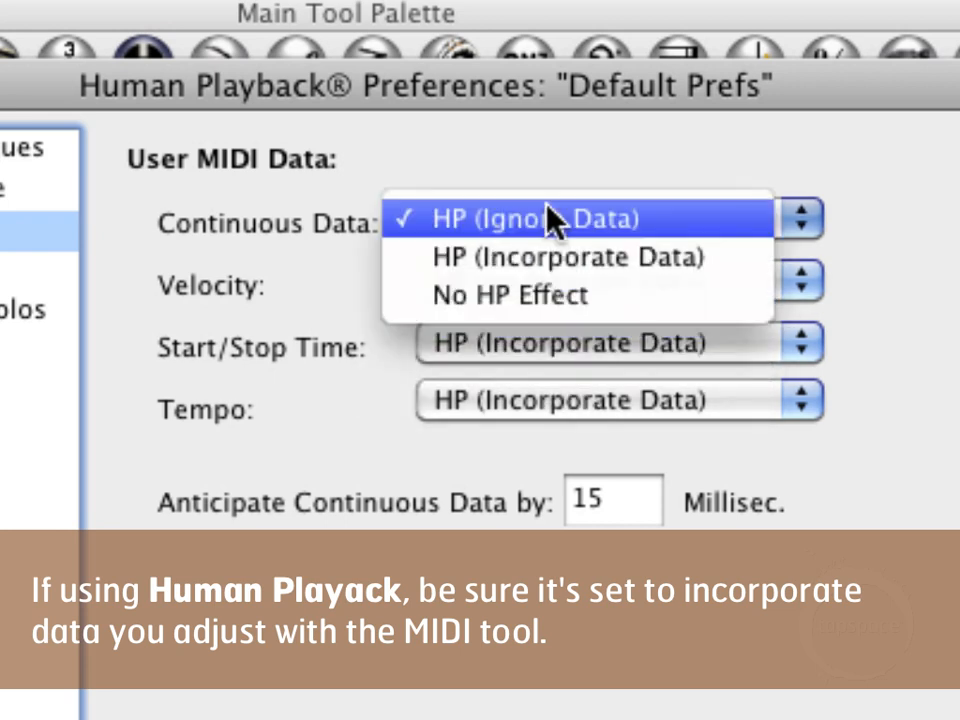
left_click(557, 257)
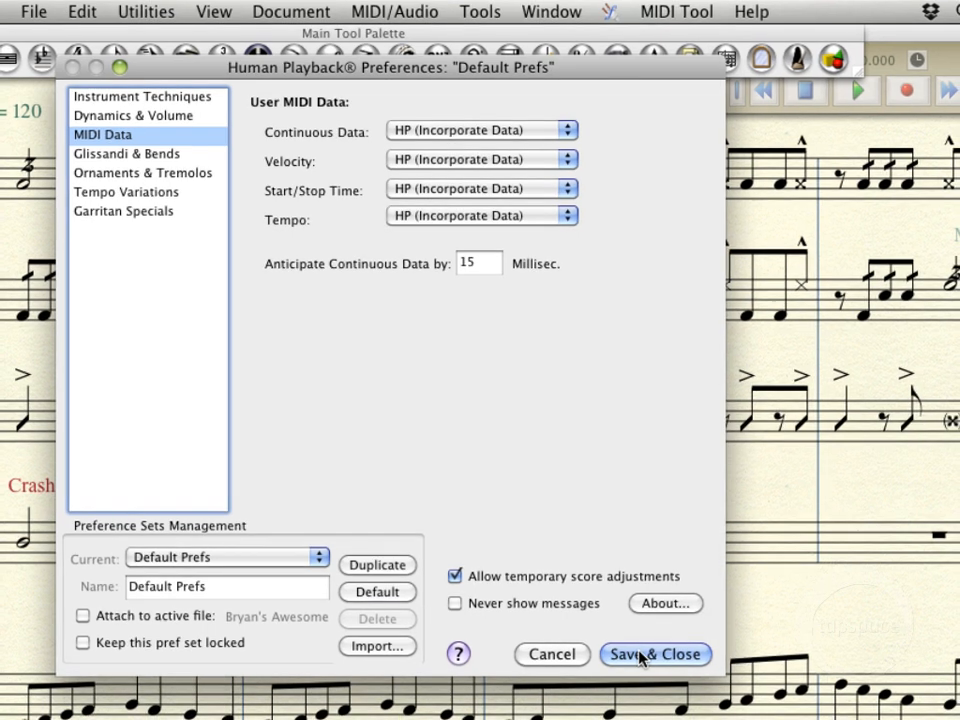
left_click(643, 659)
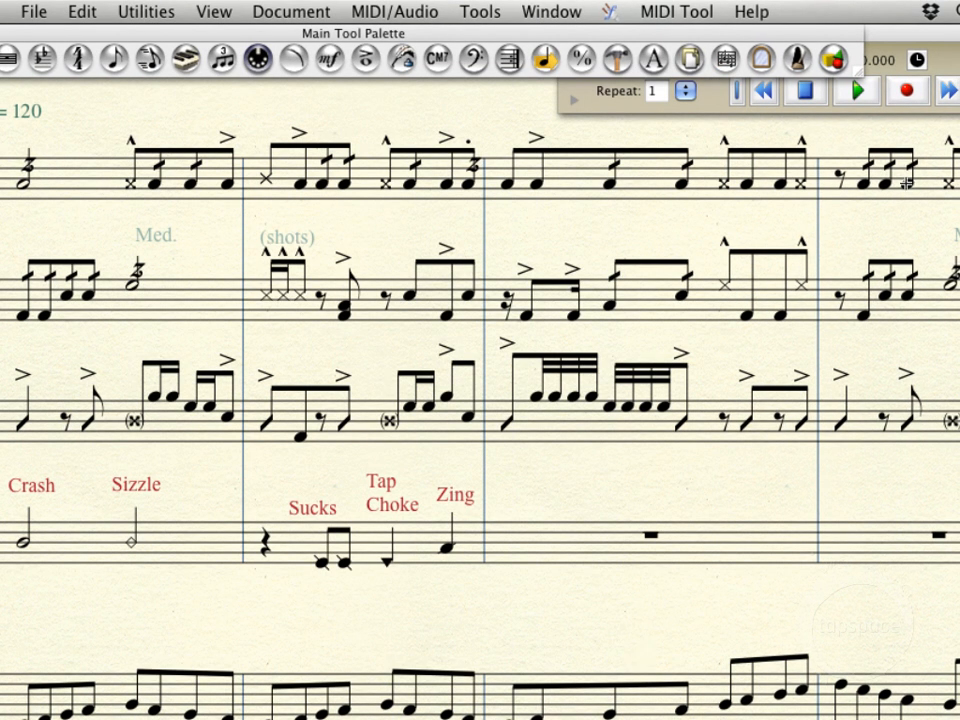
Step: Play the score from measure 2 to hear the shifted cymbal notes, and stop playback once that measure has passed
left_click(943, 64)
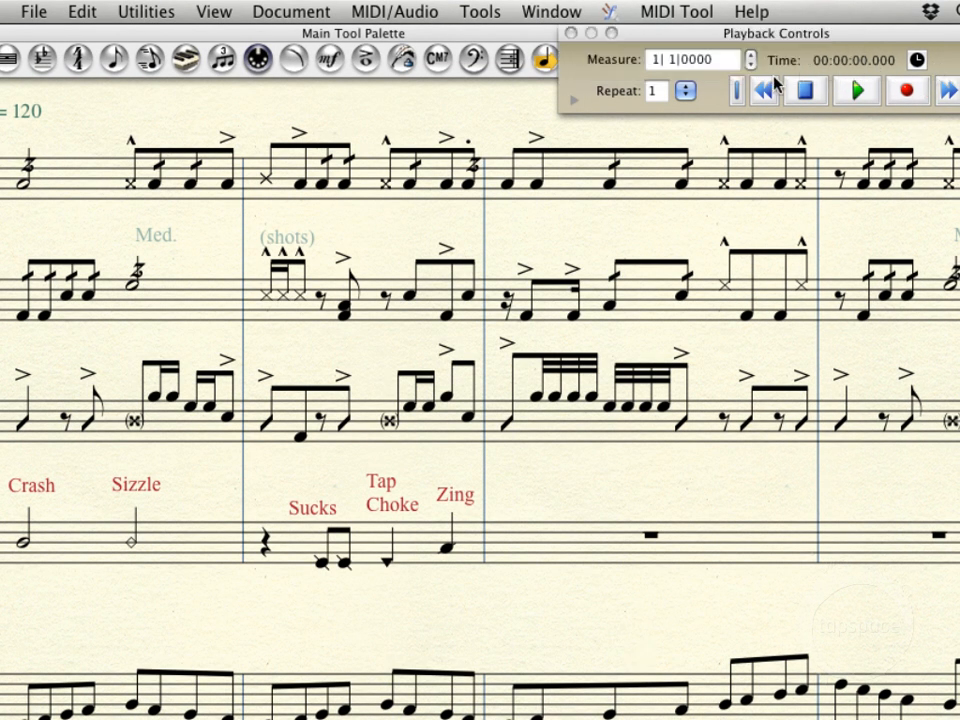
left_click(945, 90)
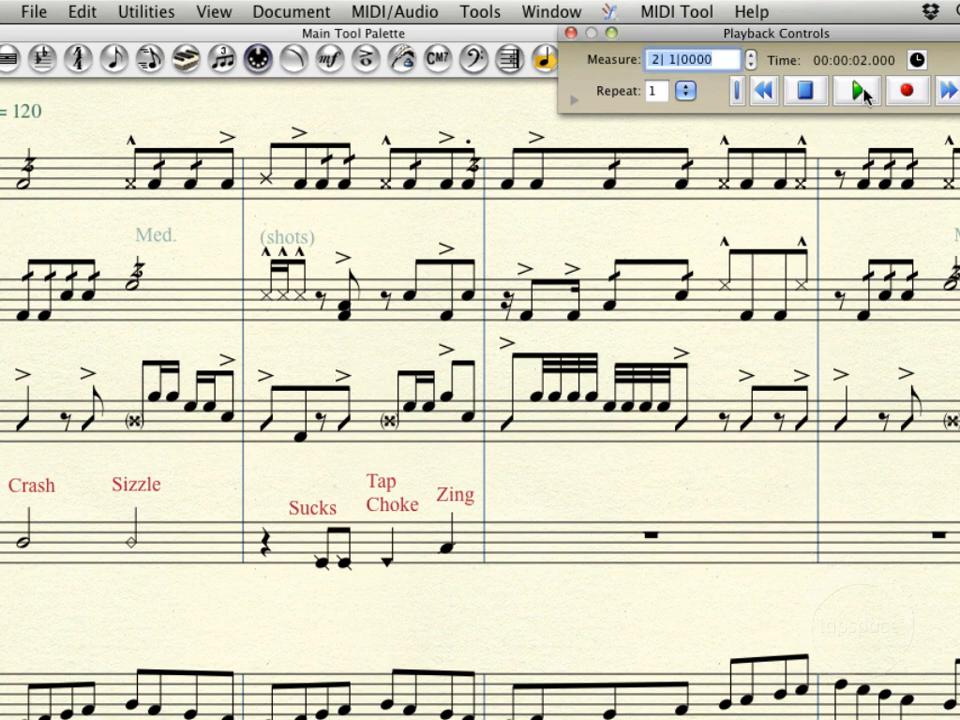
left_click(860, 91)
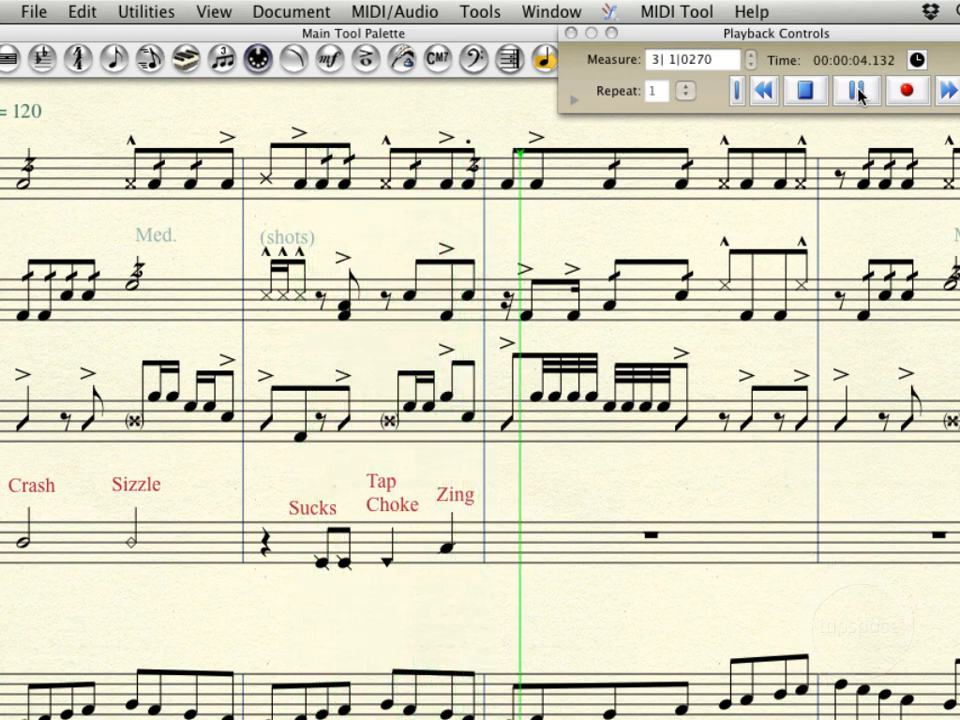
left_click(812, 93)
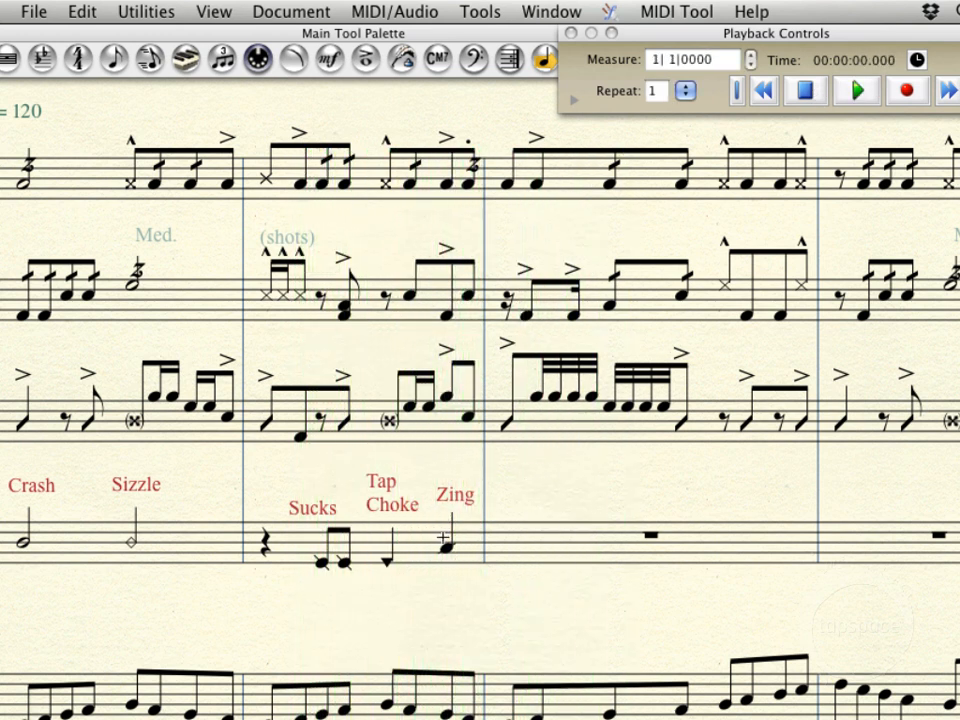
Step: Set the start time of the two beamed Sucks notes in measure 2 of the cymbals staff to -200, and close the MIDI Tool dialog
left_click(300, 540)
double_click(300, 540)
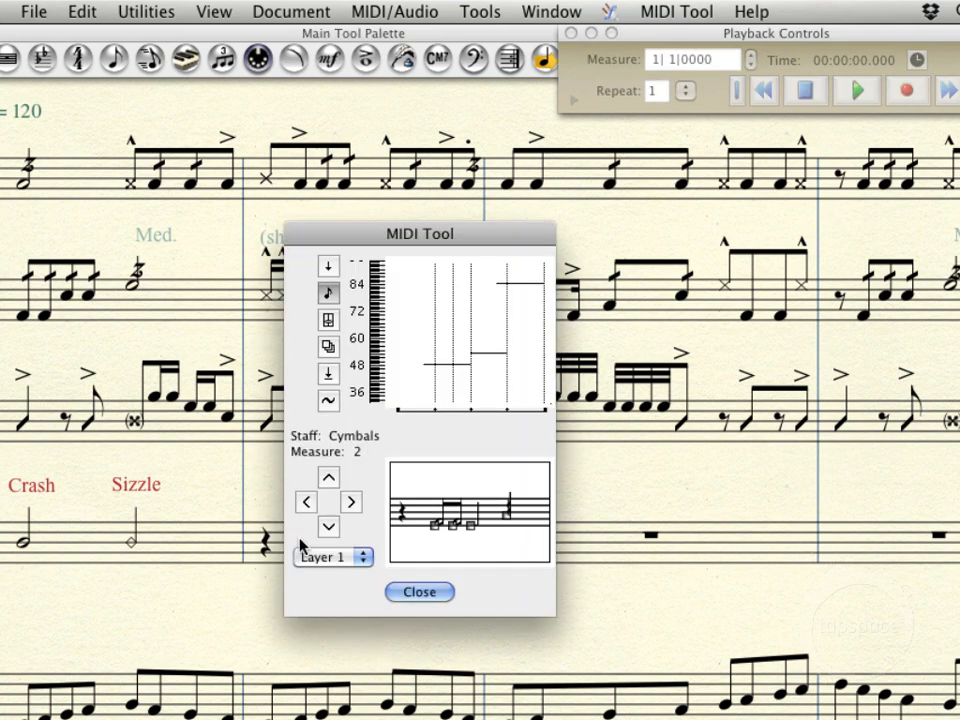
left_click(434, 521)
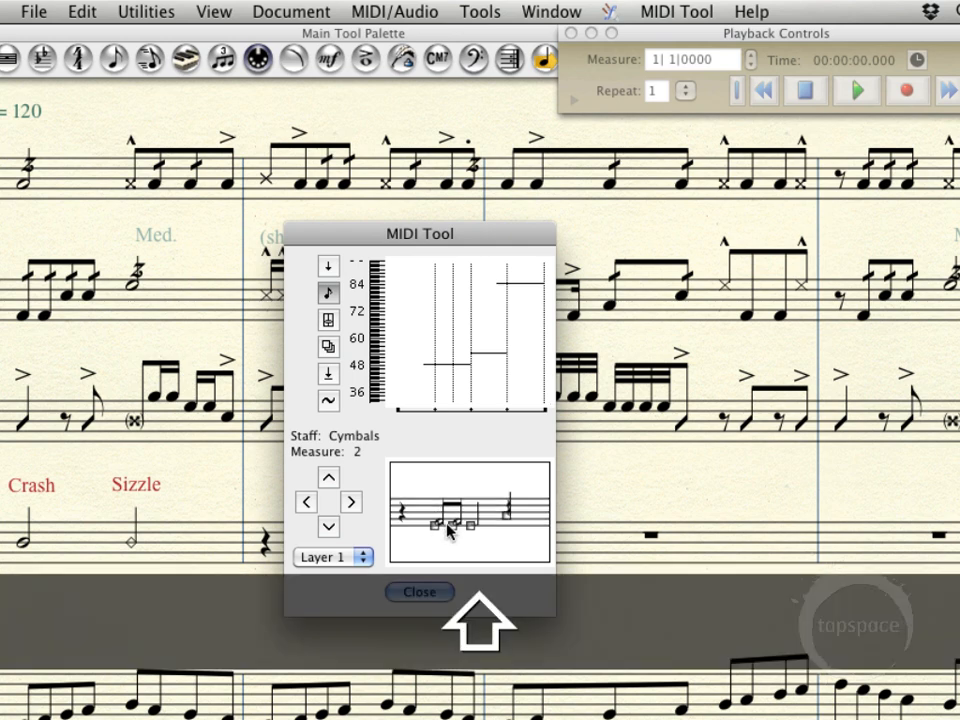
left_click(435, 524)
left_click(690, 11)
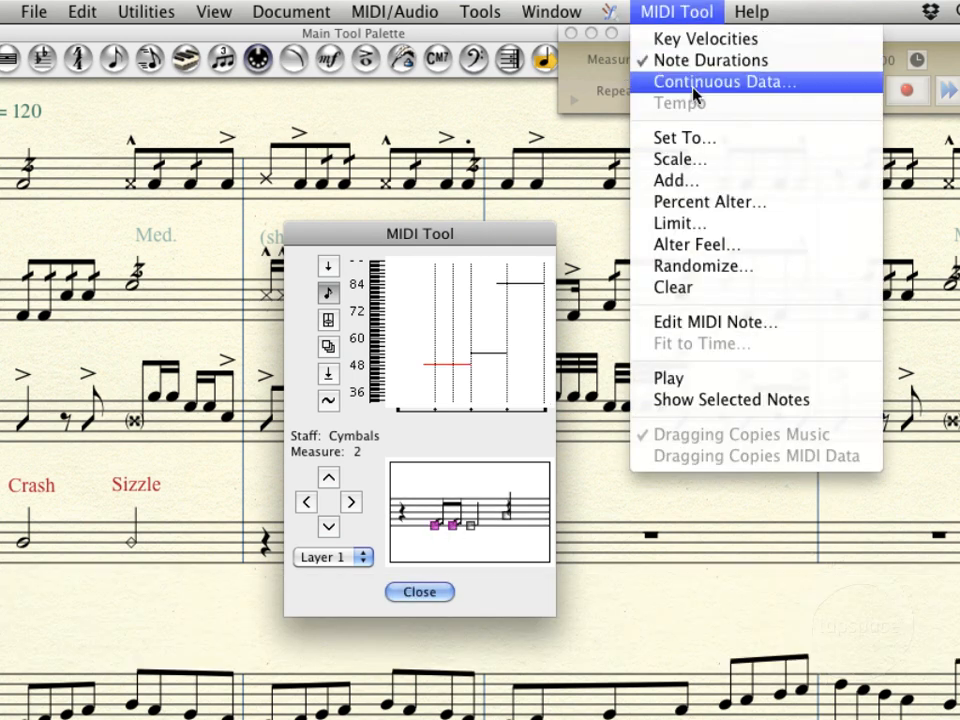
left_click(693, 136)
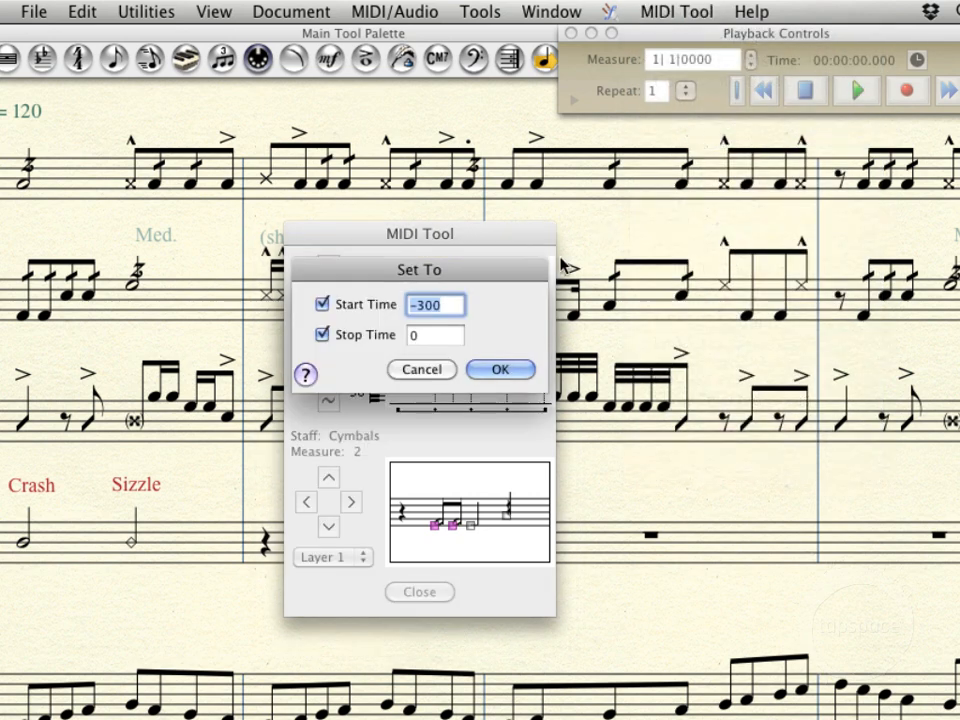
key("Right")
key("BackSpace")
key("BackSpace")
key("BackSpace")
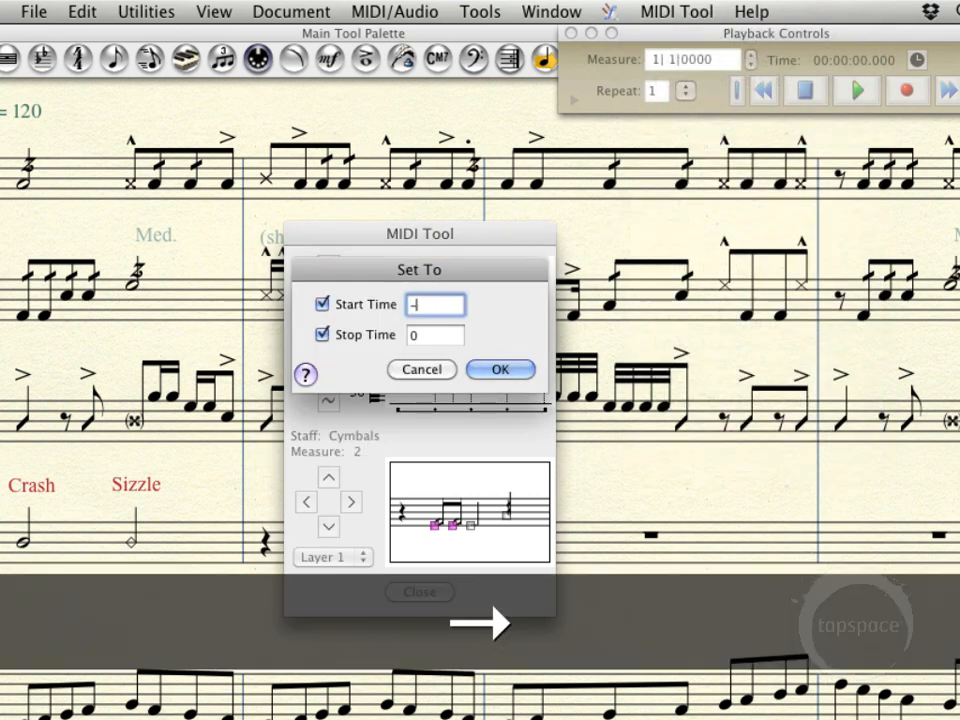
type("200")
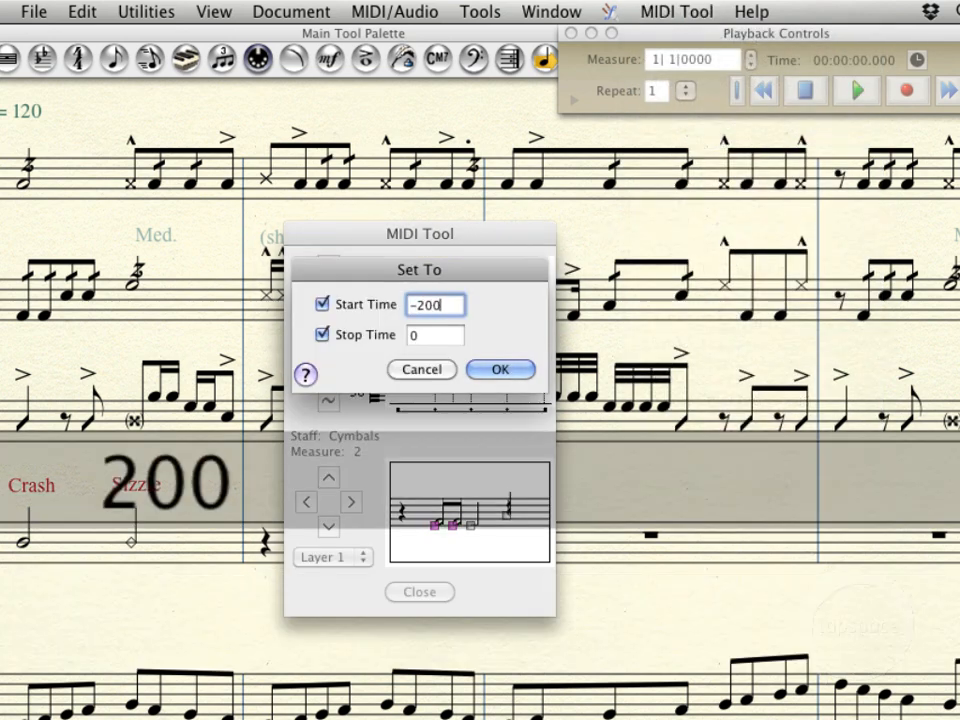
left_click(500, 369)
left_click(426, 591)
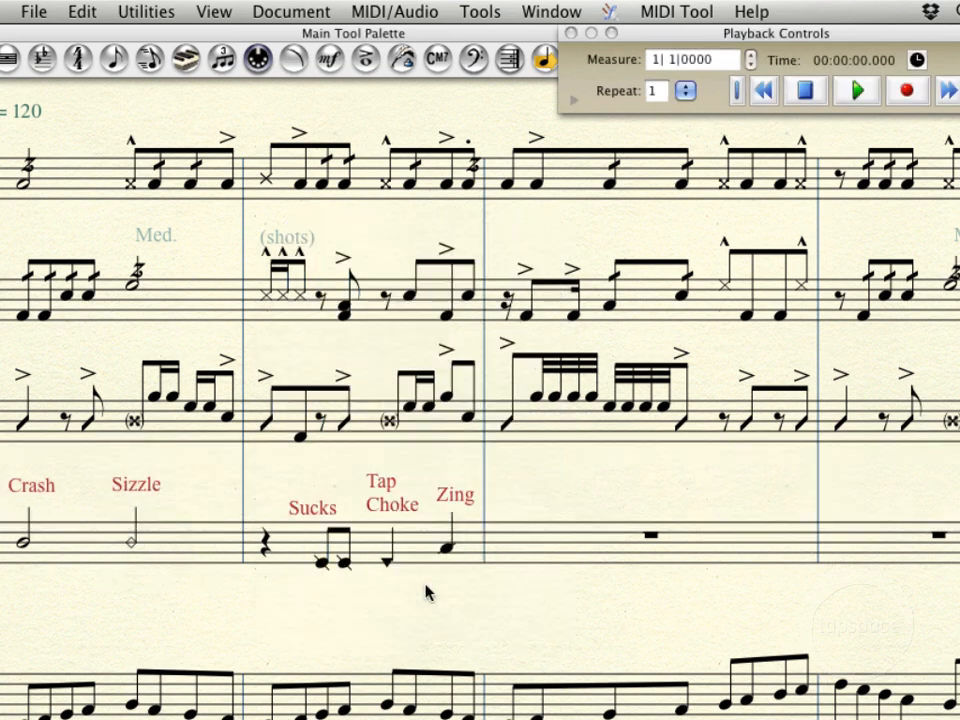
Step: Replay measure 2 to check the revised timing of the Sucks notes, and stop playback
left_click(768, 91)
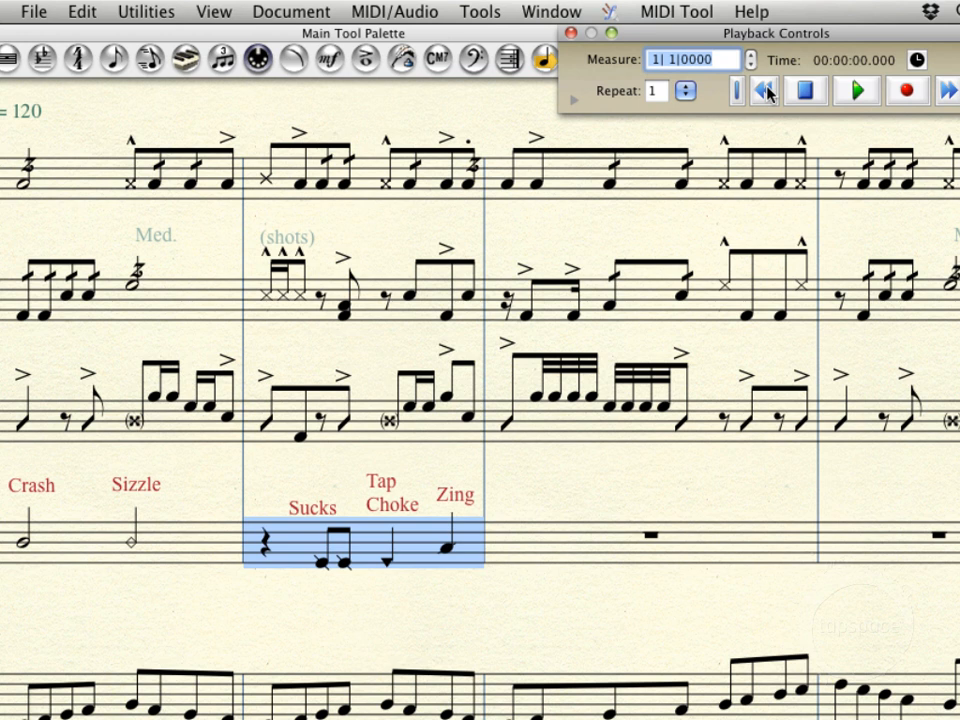
left_click(950, 92)
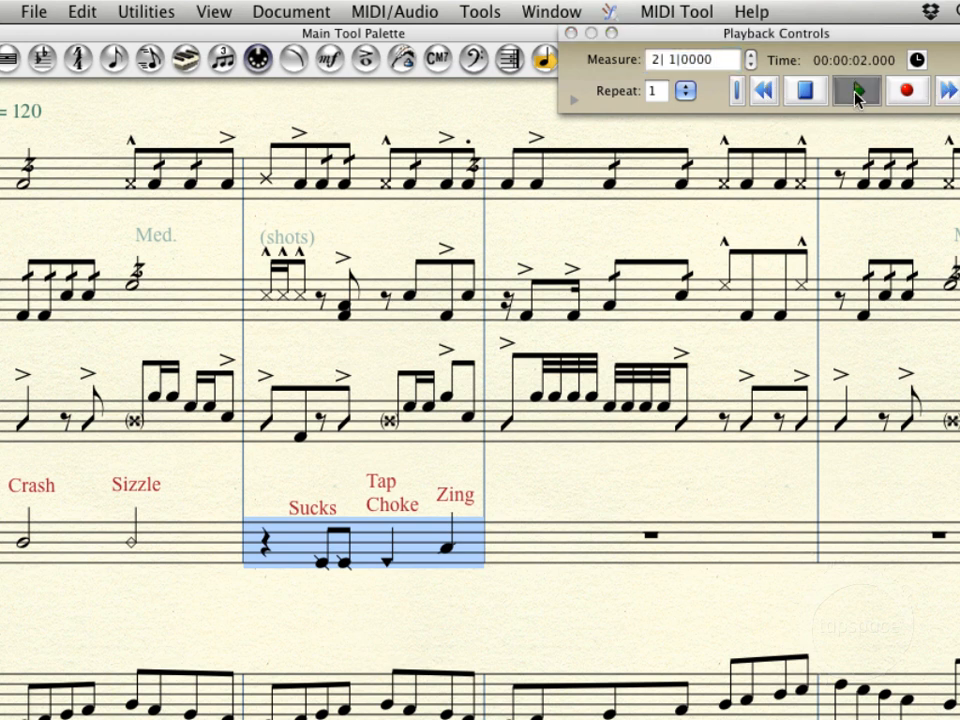
left_click(857, 92)
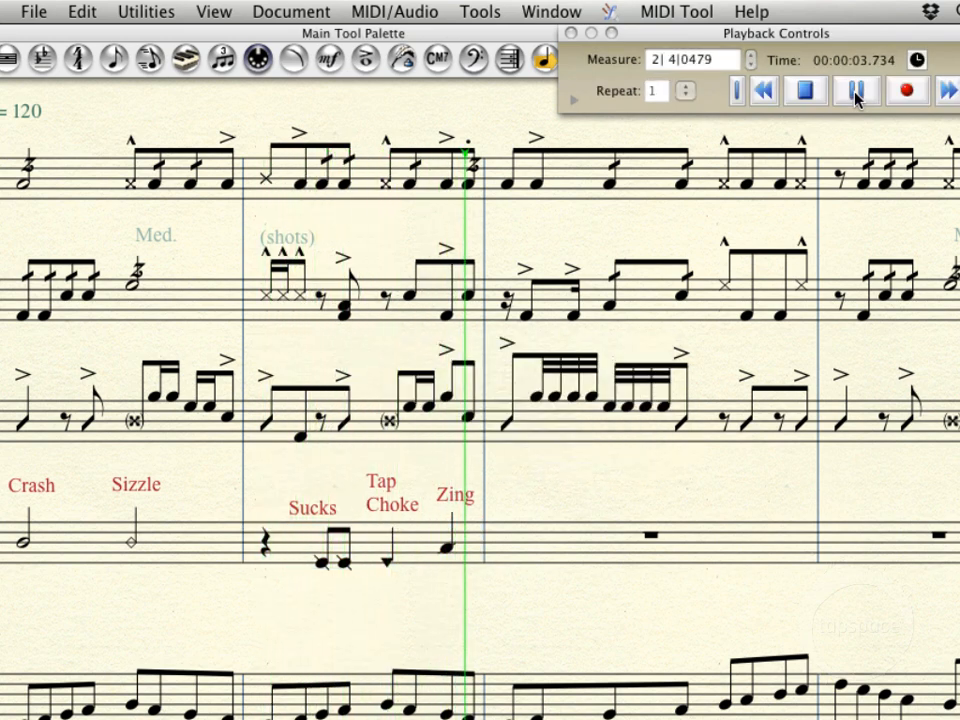
left_click(812, 92)
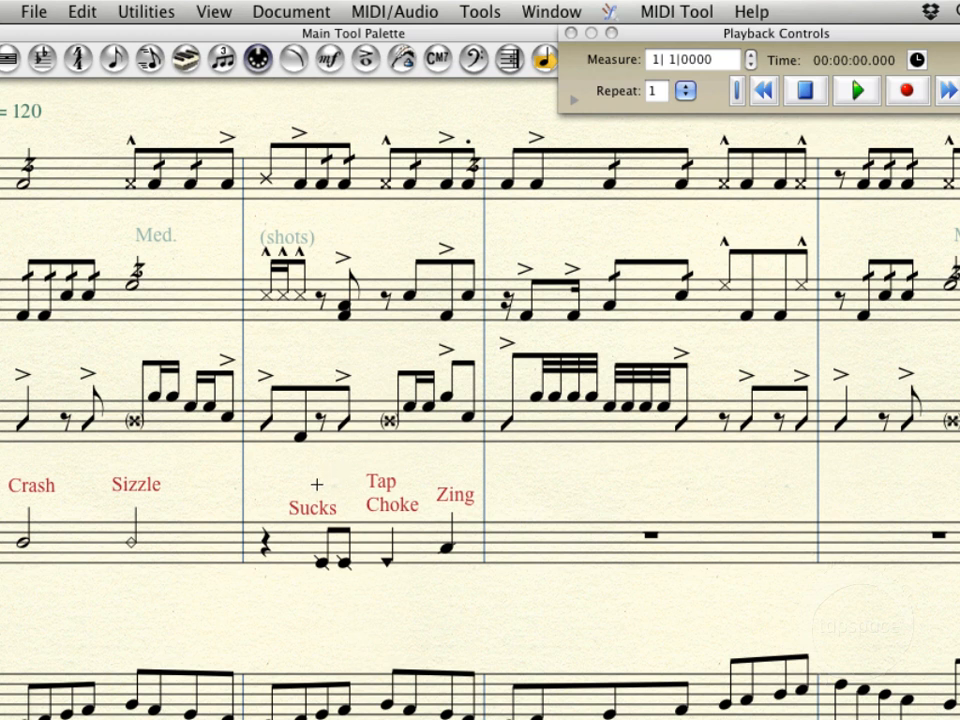